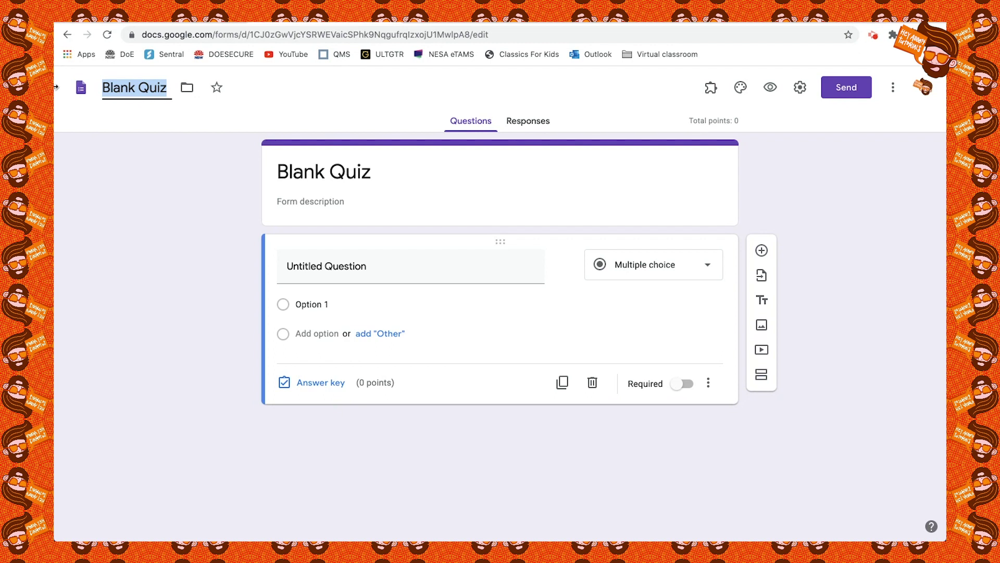
Name the form file 'Feedback from students'
{"action": "type", "text": "Feed back"}
{"action": "key", "text": "BackSpace"}
{"action": "key", "text": "BackSpace"}
{"action": "key", "text": "BackSpace"}
{"action": "key", "text": "BackSpace"}
{"action": "key", "text": "BackSpace"}
{"action": "type", "text": "back from students"}
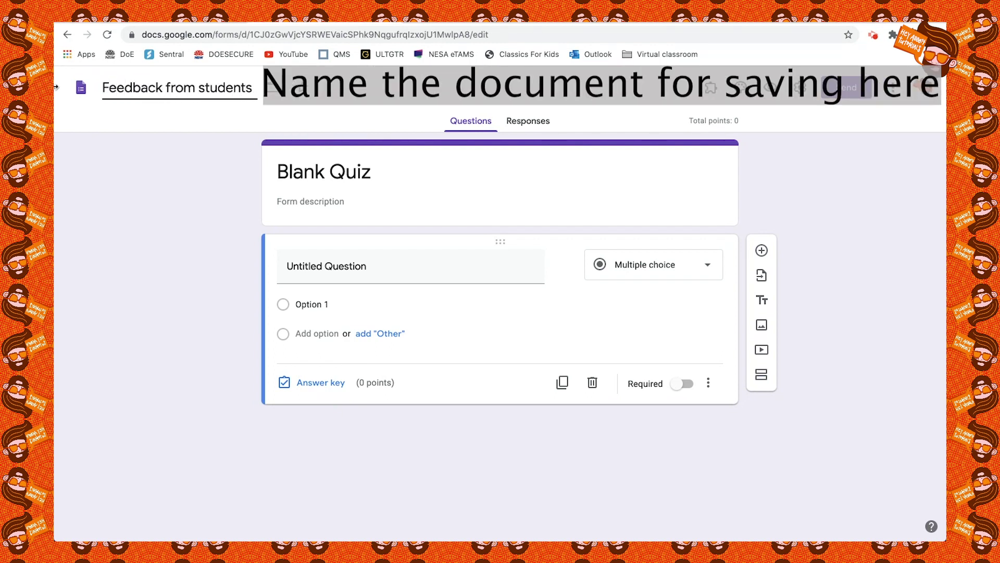
Title the form as feedback for the teacher, with description 'This is not anonymous so please try to answer professionally'
{"action": "left_click", "coordinate": [320, 174]}
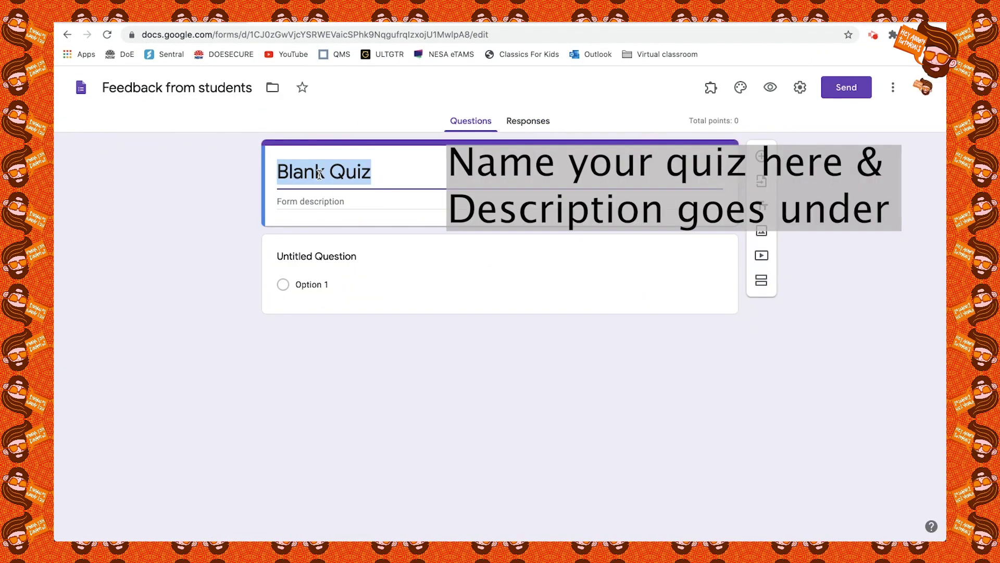
{"action": "type", "text": "Feedback for "}
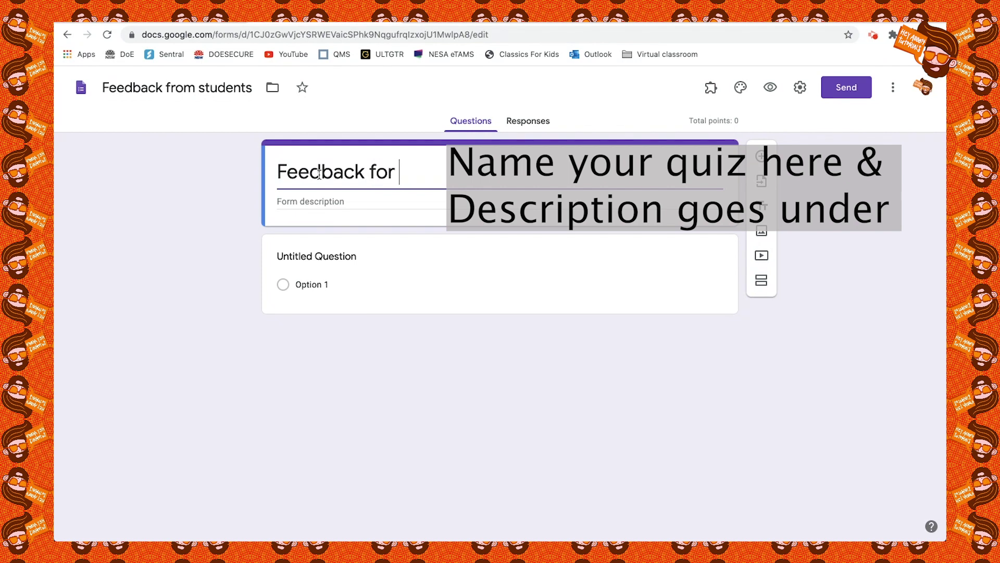
{"action": "type", "text": "Mr Abbott"}
{"action": "left_click", "coordinate": [319, 202]}
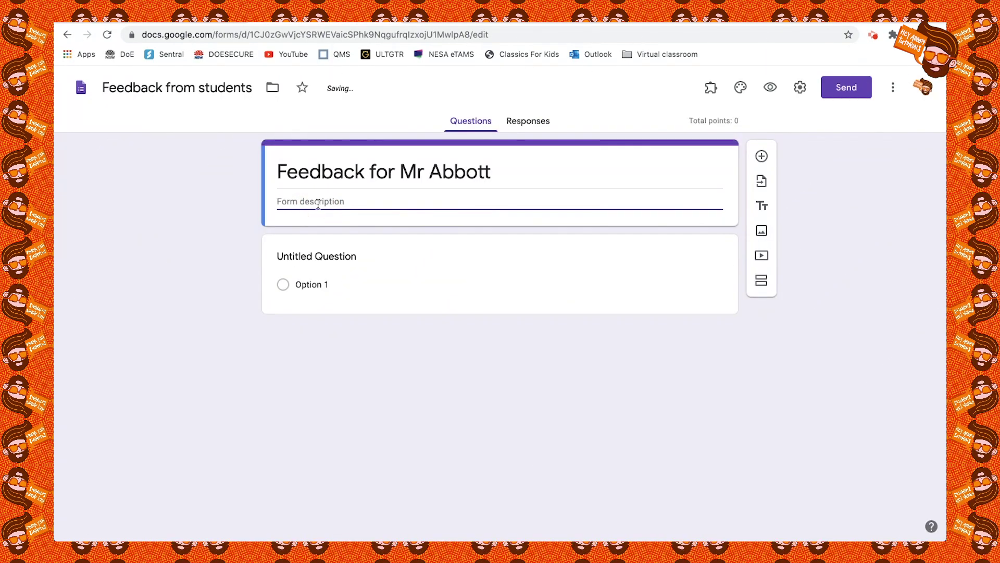
{"action": "type", "text": "This is not an"}
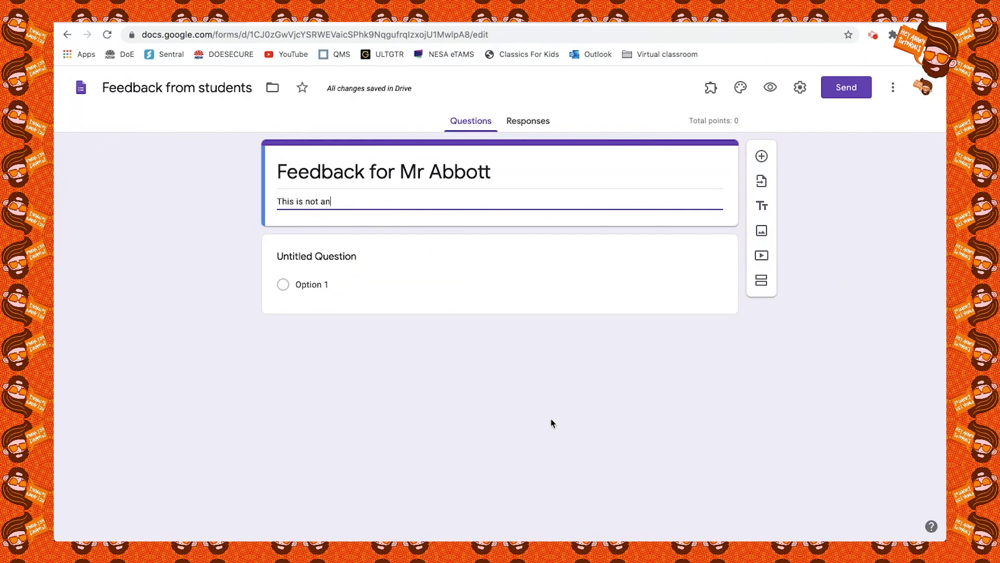
{"action": "type", "text": "onymous so please "}
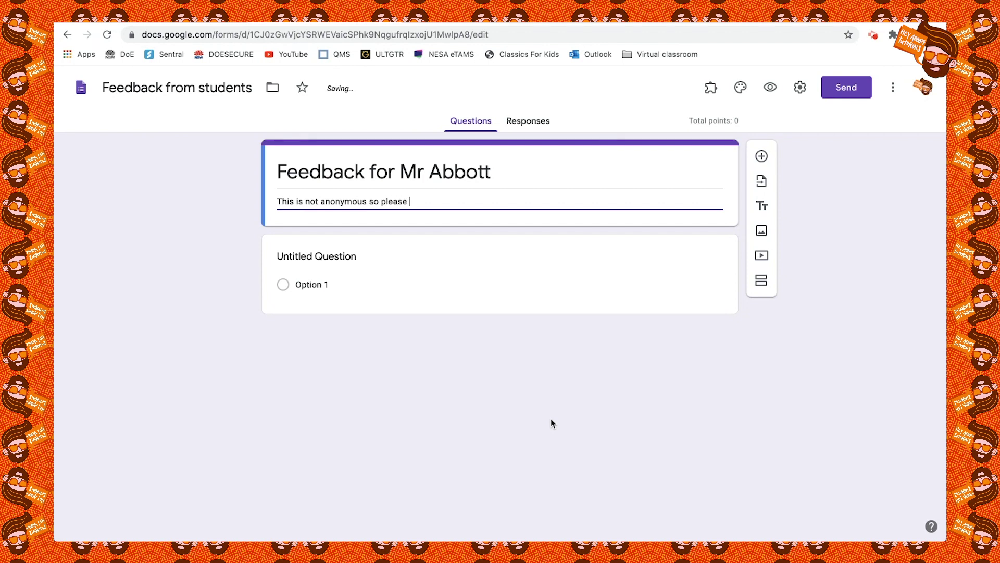
{"action": "type", "text": "try to answer professionally"}
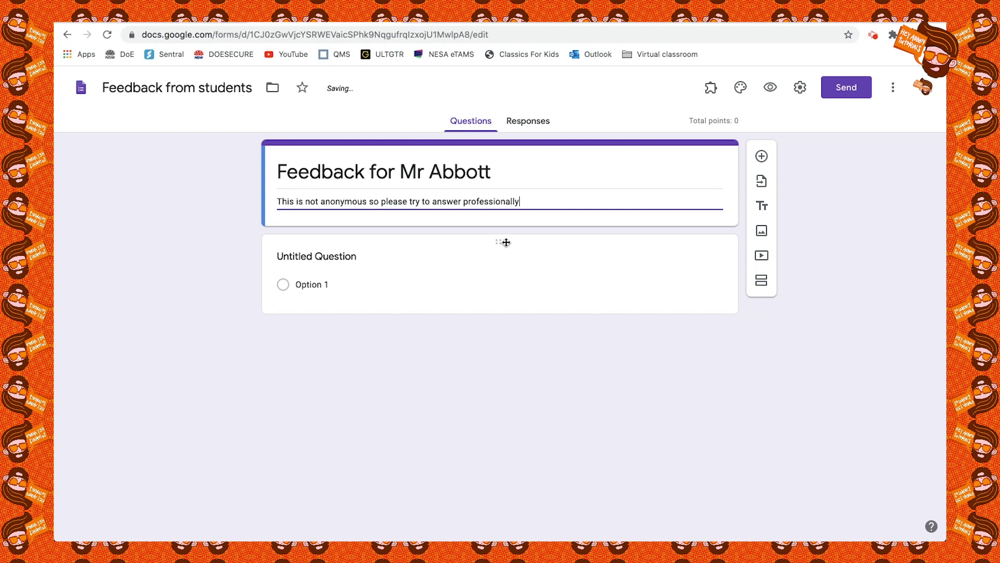
{"action": "left_click", "coordinate": [338, 258]}
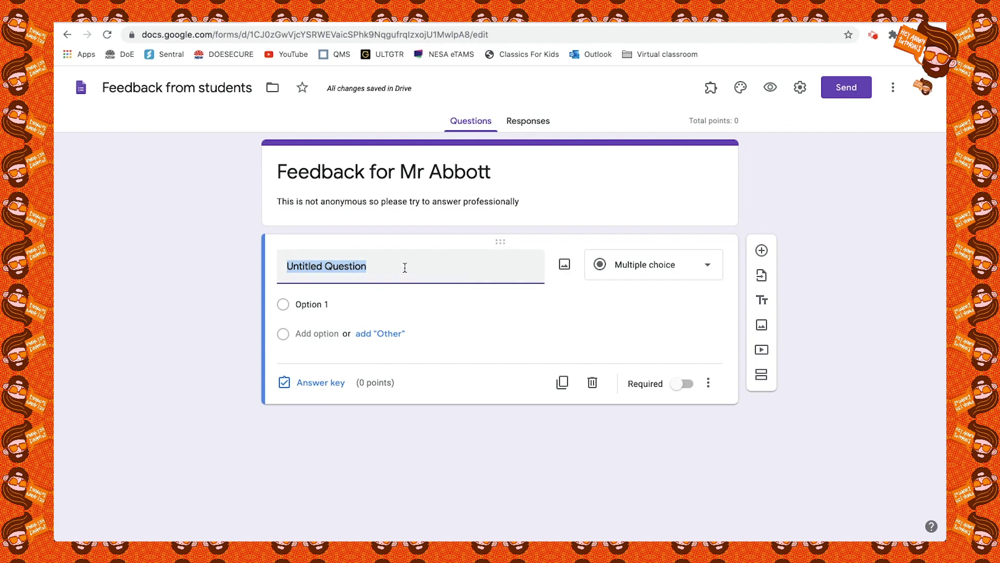
Make the first question 'What course do you study?' as a multiple-choice question
{"action": "type", "text": "What course do youn"}
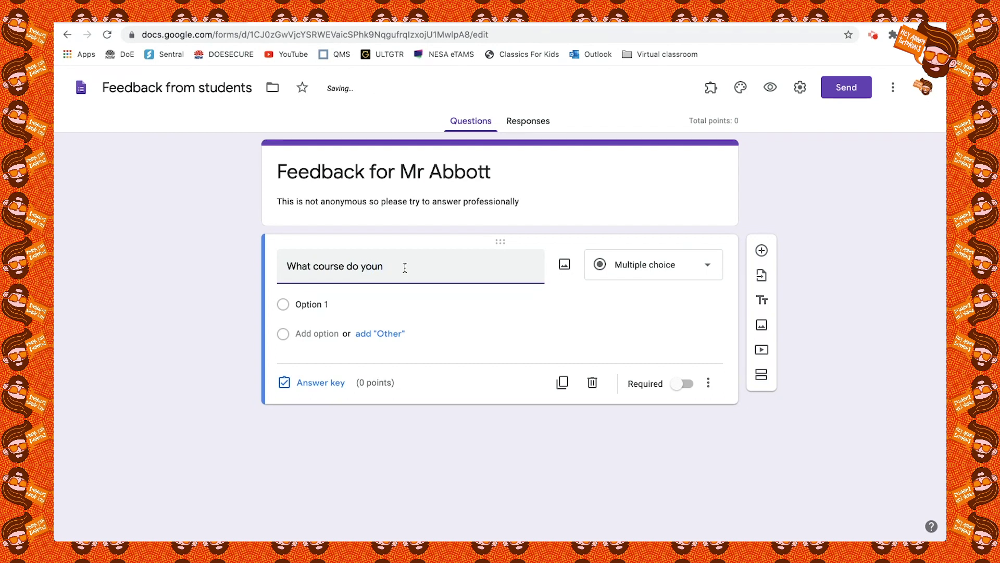
{"action": "key", "text": "BackSpace"}
{"action": "type", "text": "study?"}
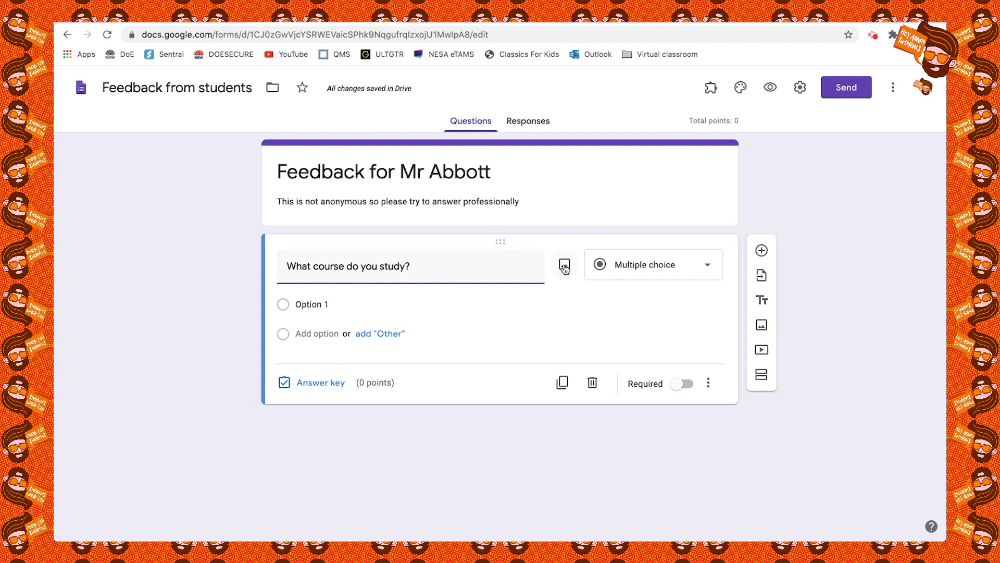
{"action": "left_click", "coordinate": [666, 273]}
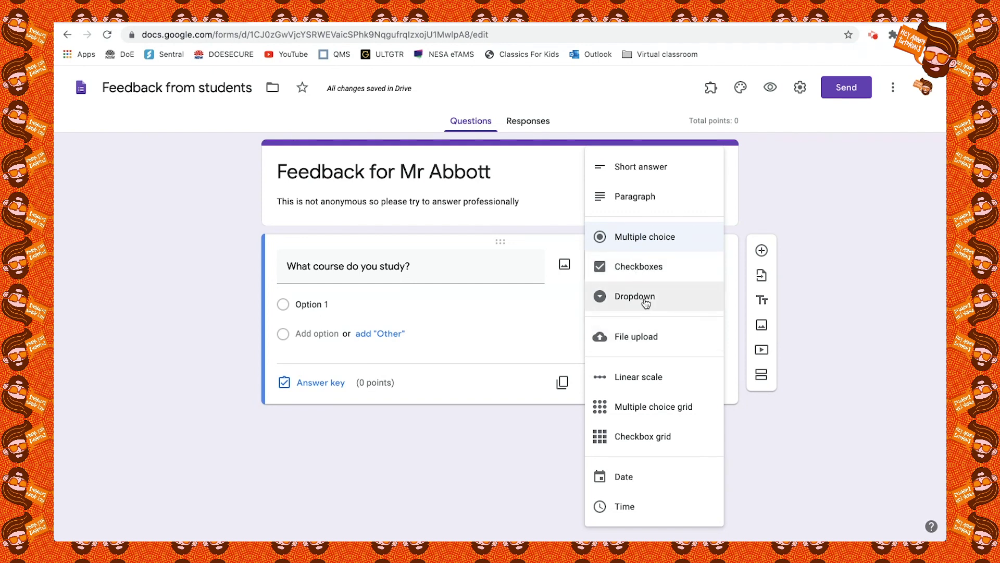
{"action": "left_click", "coordinate": [646, 241]}
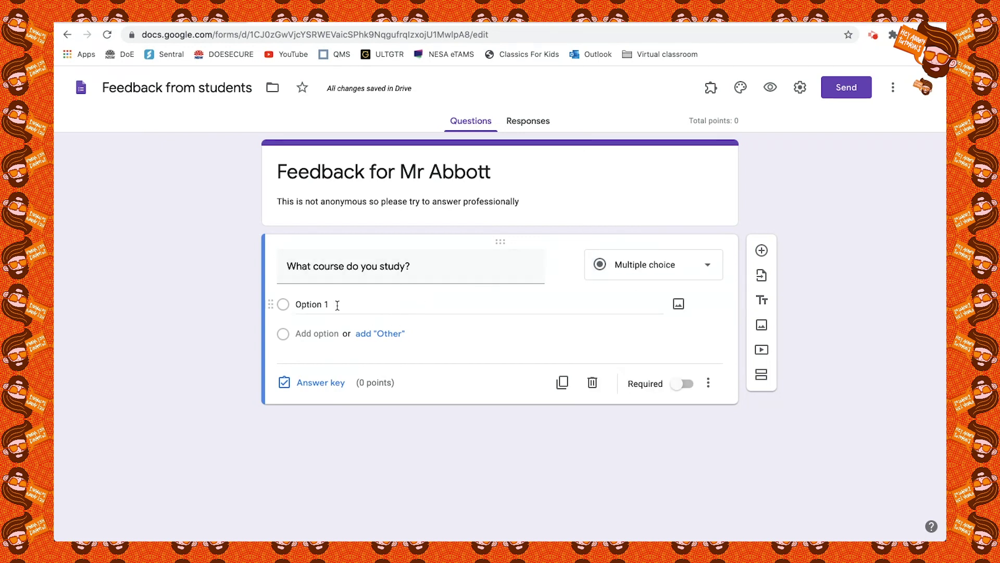
Add the answer options Music, VET Skills for Work, VET Entertainment and Recording Music
{"action": "left_click", "coordinate": [310, 307]}
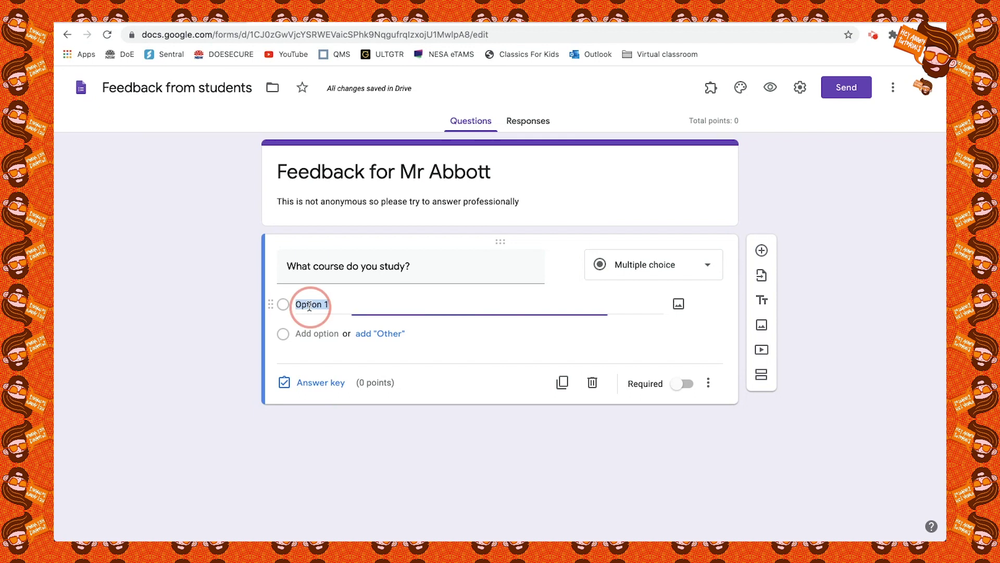
{"action": "type", "text": "Music"}
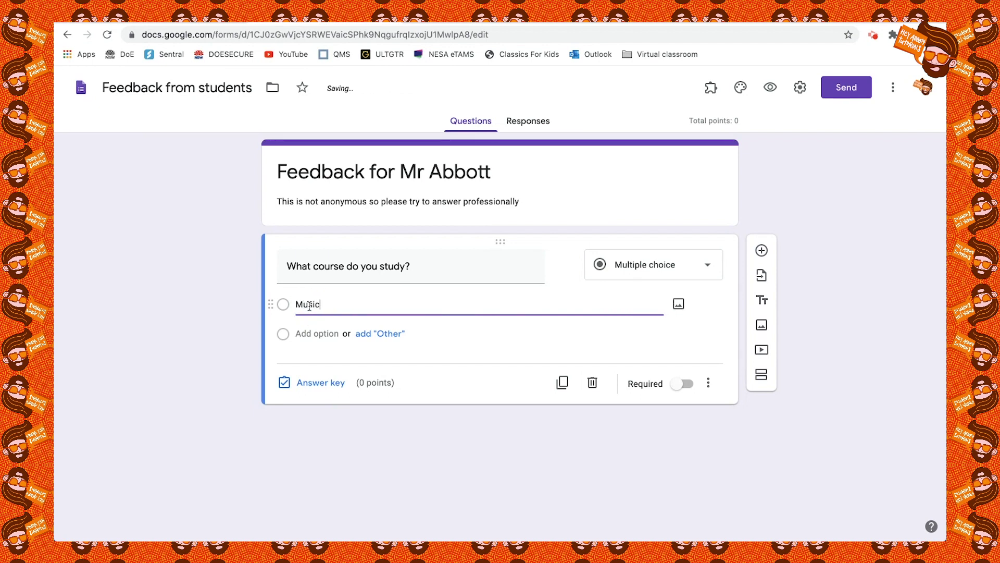
{"action": "key", "text": "Return"}
{"action": "type", "text": "VET"}
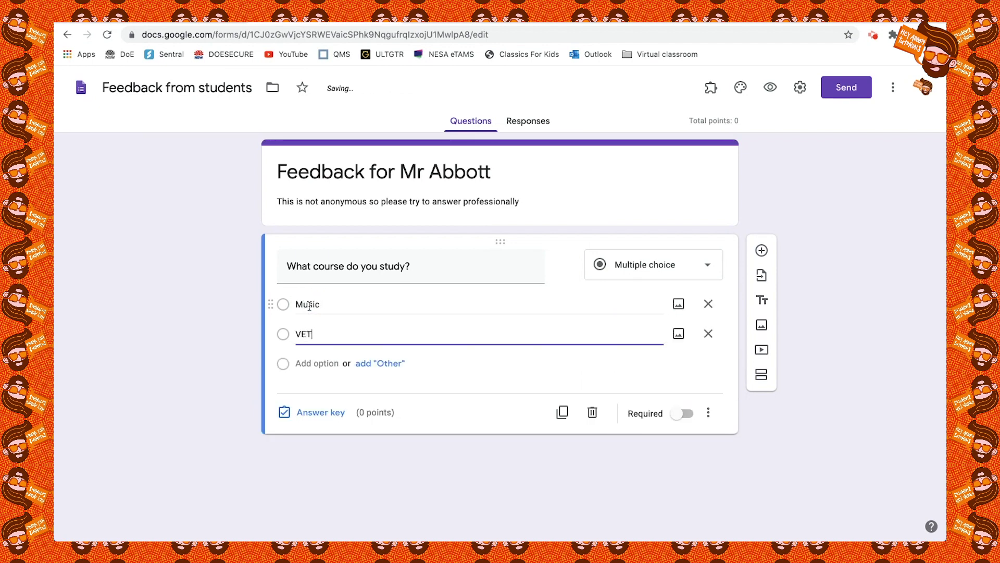
{"action": "type", "text": " Skills for Work"}
{"action": "key", "text": "Return"}
{"action": "type", "text": "VET Entertainment"}
{"action": "key", "text": "Return"}
{"action": "type", "text": "Recording Music"}
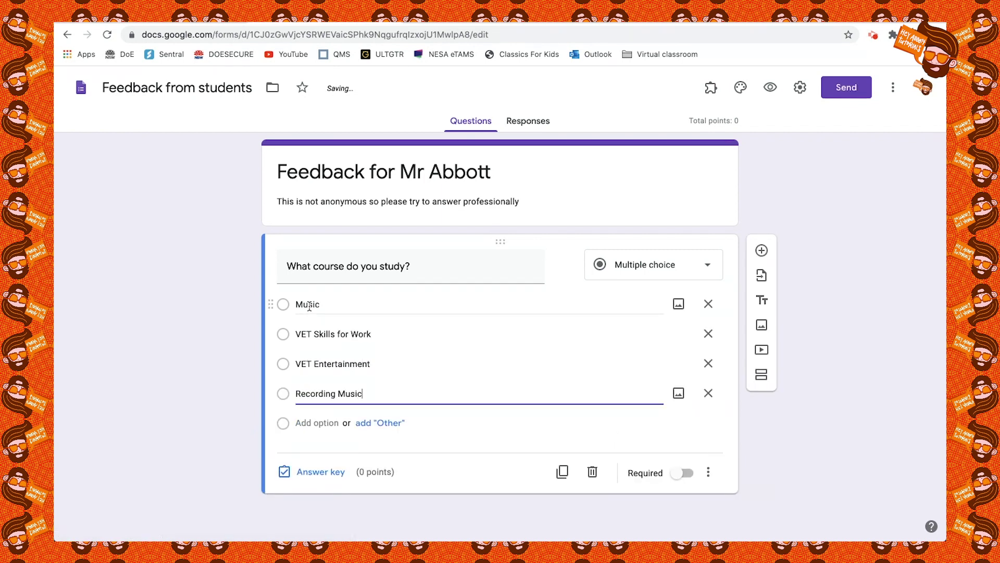
{"action": "left_click", "coordinate": [427, 471]}
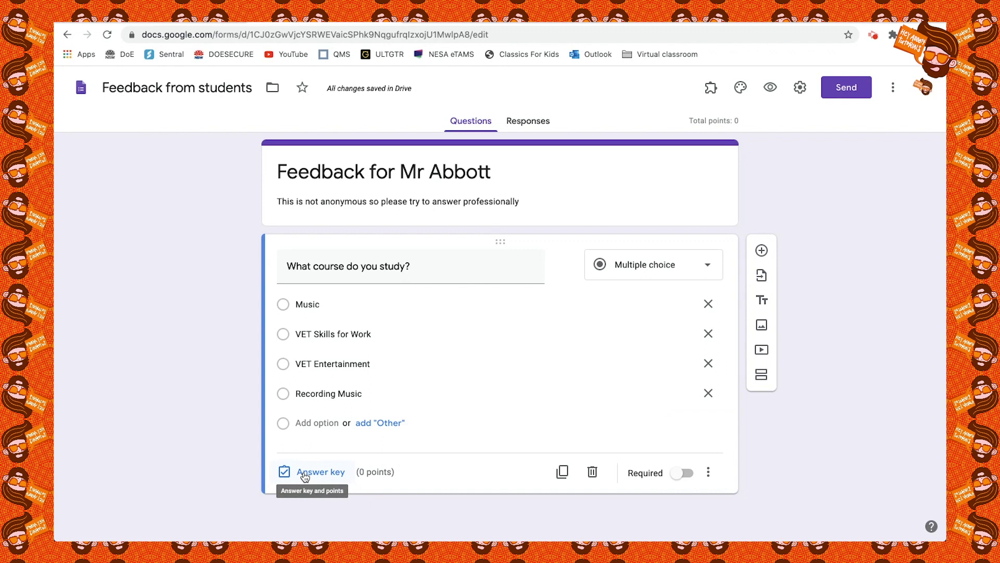
{"action": "left_click", "coordinate": [305, 474]}
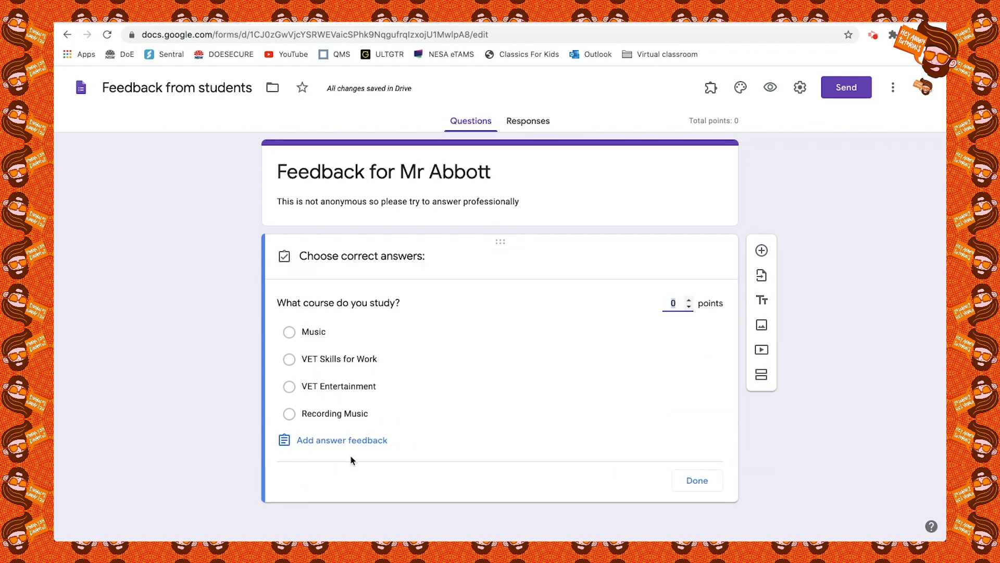
{"action": "left_click", "coordinate": [314, 334]}
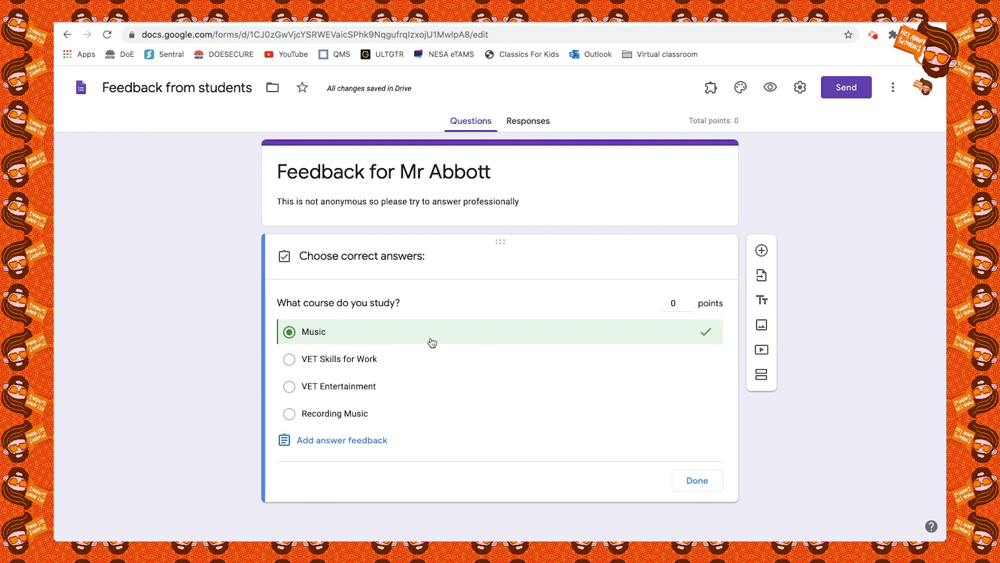
{"action": "left_click", "coordinate": [406, 329]}
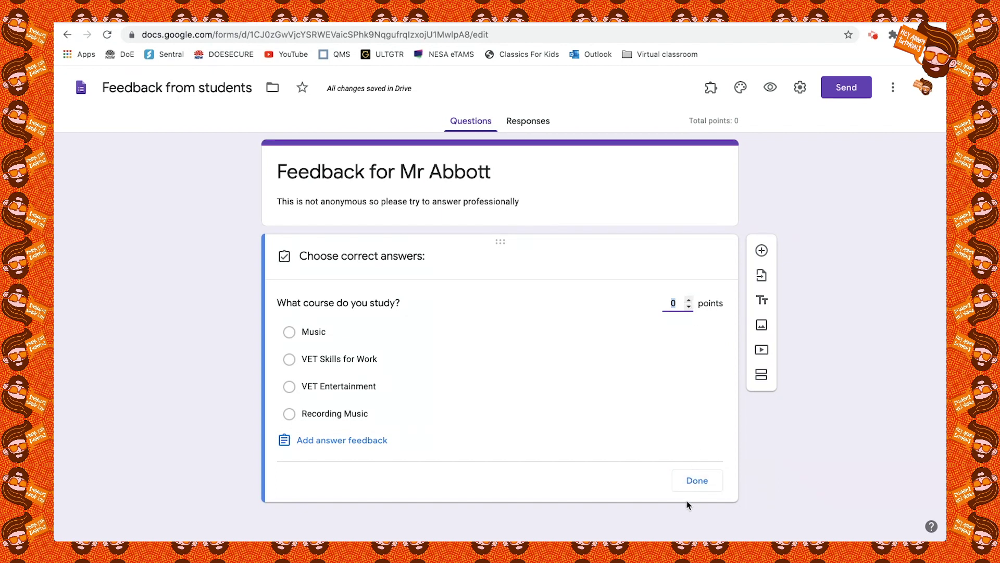
{"action": "left_click", "coordinate": [693, 479]}
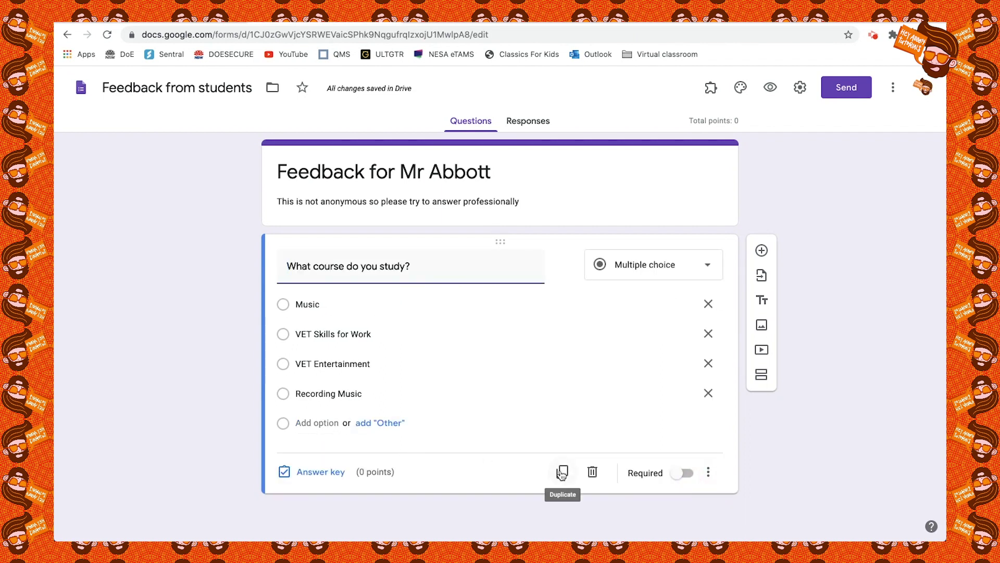
{"action": "left_click", "coordinate": [684, 474]}
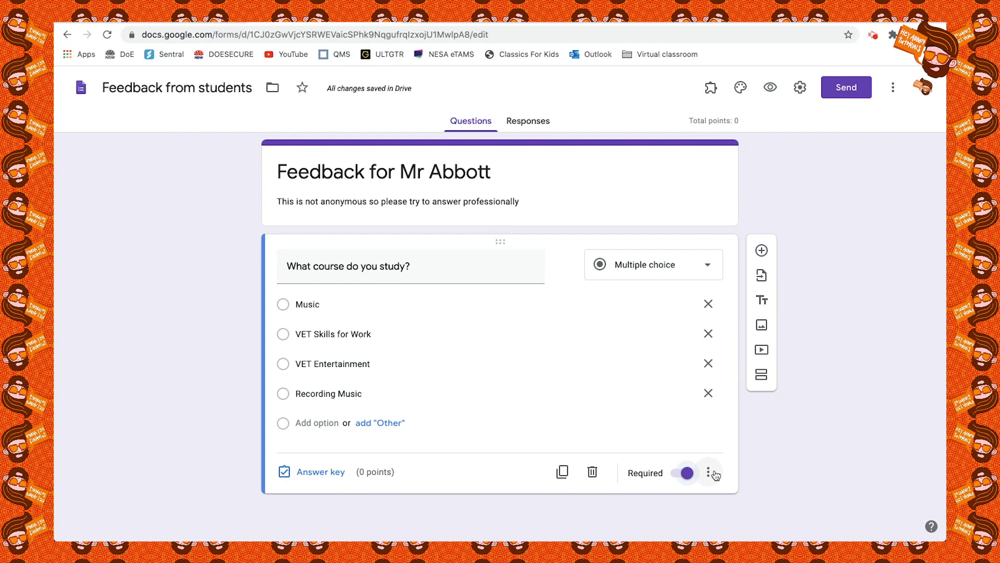
Enable 'Go to section based on answer' for the course question and check the Music routing list
{"action": "left_click", "coordinate": [710, 473]}
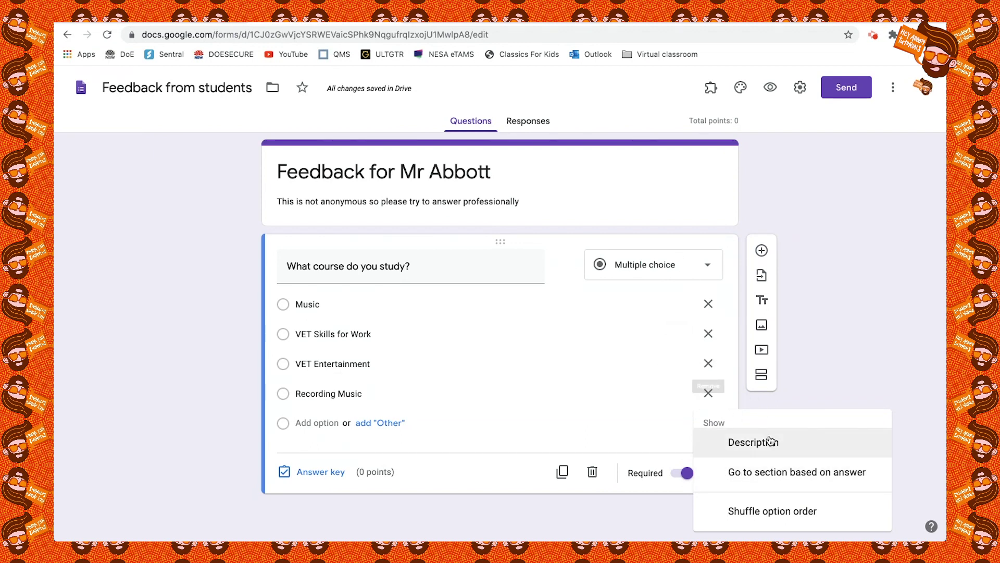
{"action": "left_click", "coordinate": [767, 473]}
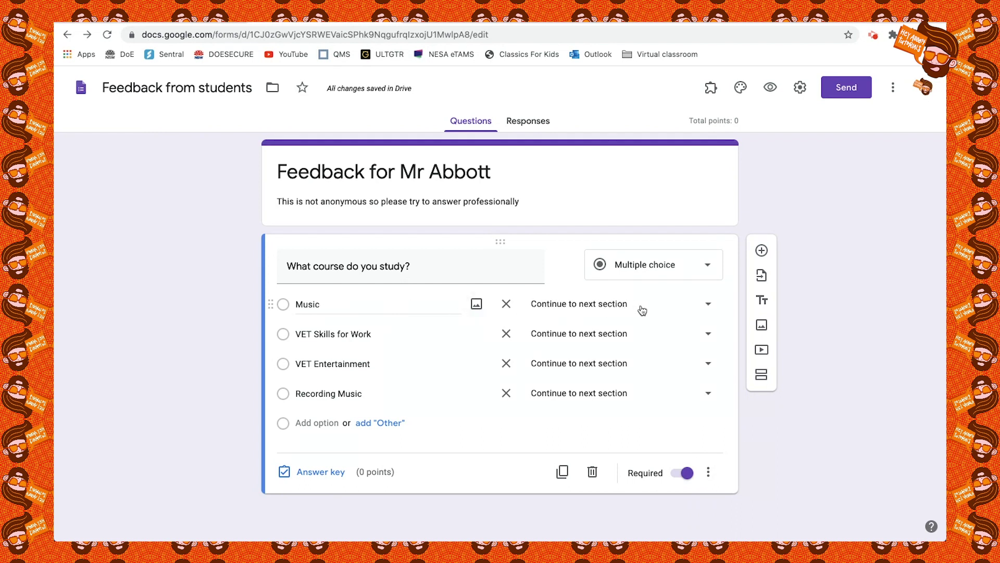
{"action": "left_click", "coordinate": [710, 306]}
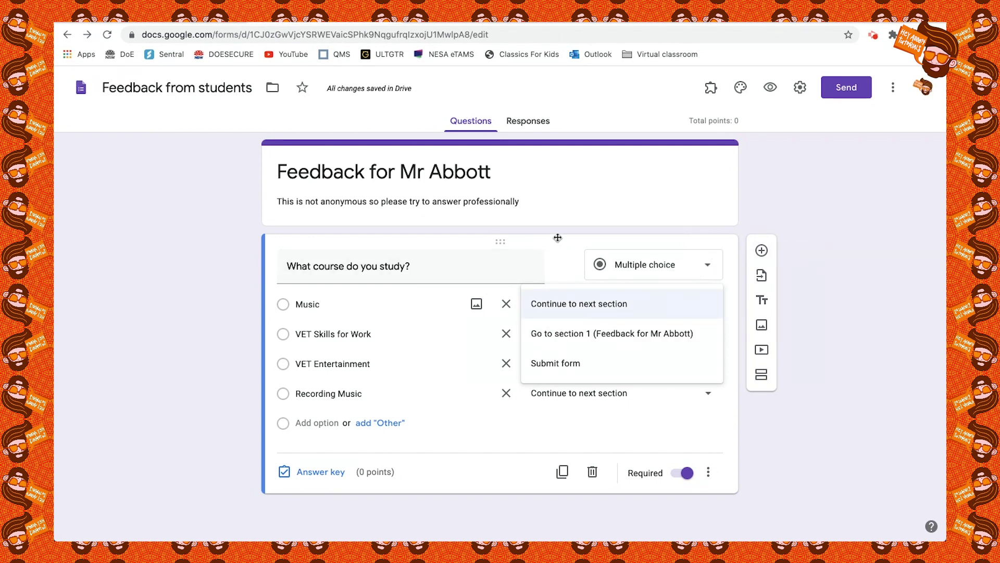
{"action": "left_click", "coordinate": [785, 299]}
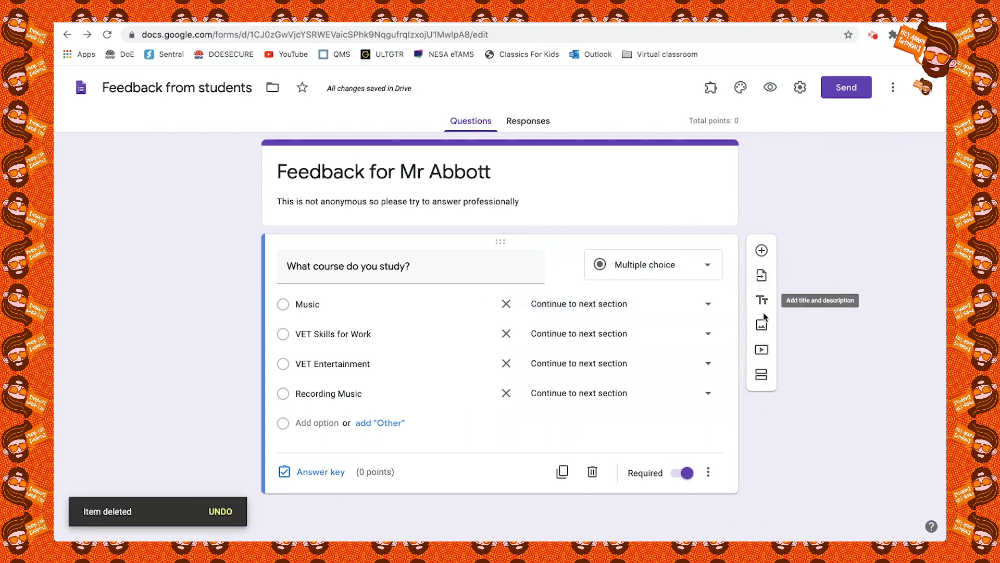
Add two new sections titled 'Skills For Work' and 'Music'
{"action": "left_click", "coordinate": [761, 378]}
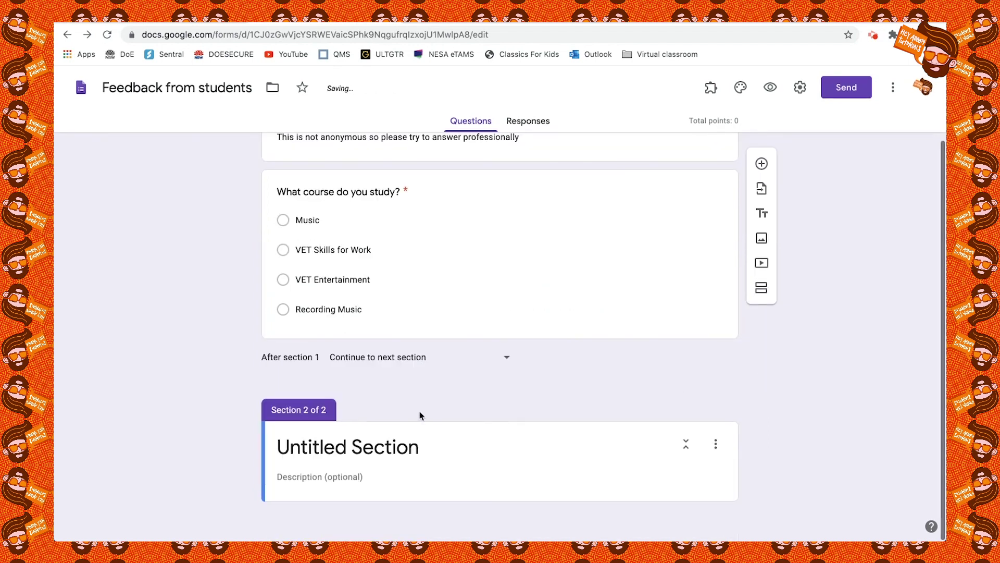
{"action": "left_click", "coordinate": [332, 447]}
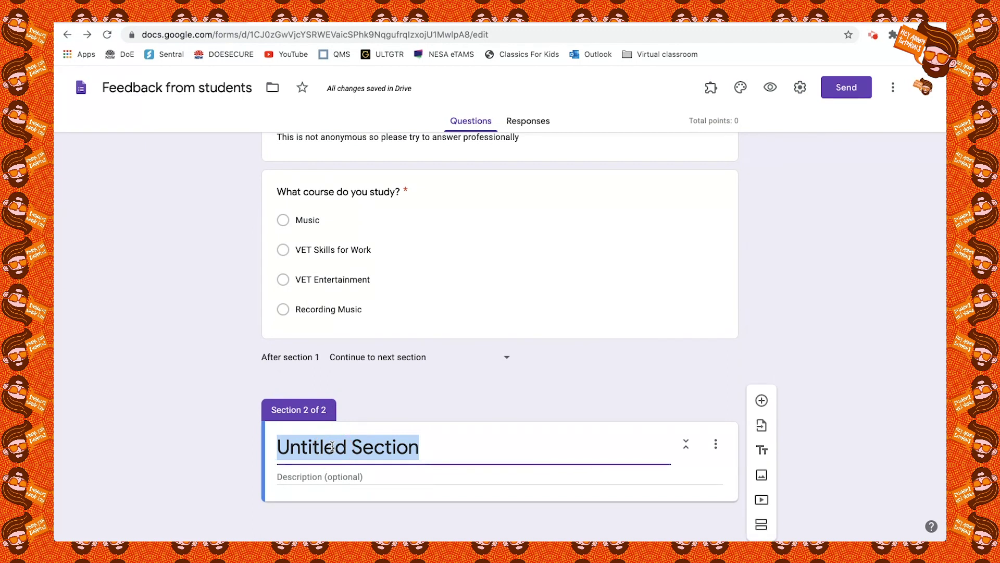
{"action": "type", "text": "Skills For Work"}
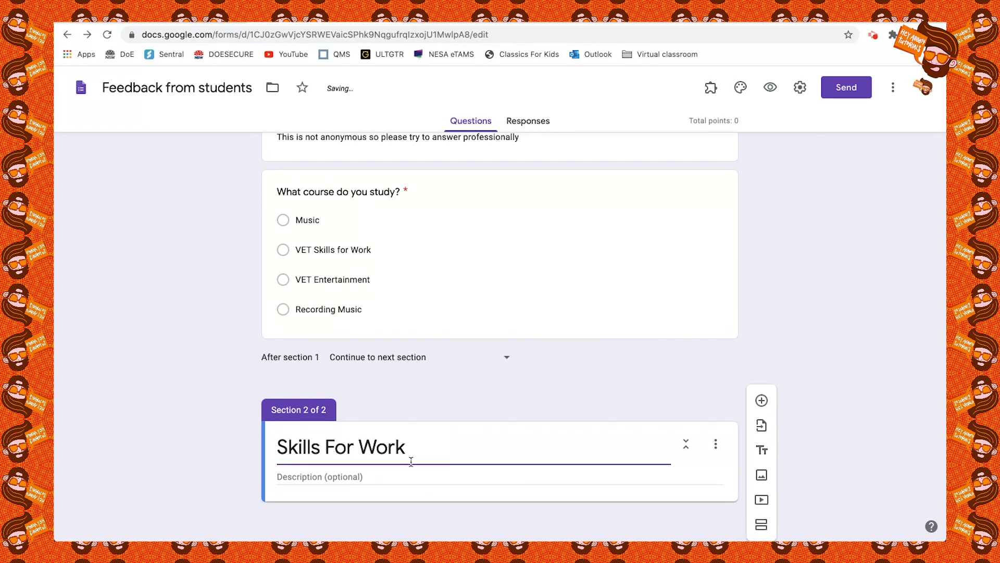
{"action": "left_click", "coordinate": [762, 529]}
{"action": "left_click", "coordinate": [384, 456]}
{"action": "type", "text": "Music"}
{"action": "scroll", "coordinate": [861, 368], "scroll_direction": "down", "scroll_amount": 1}
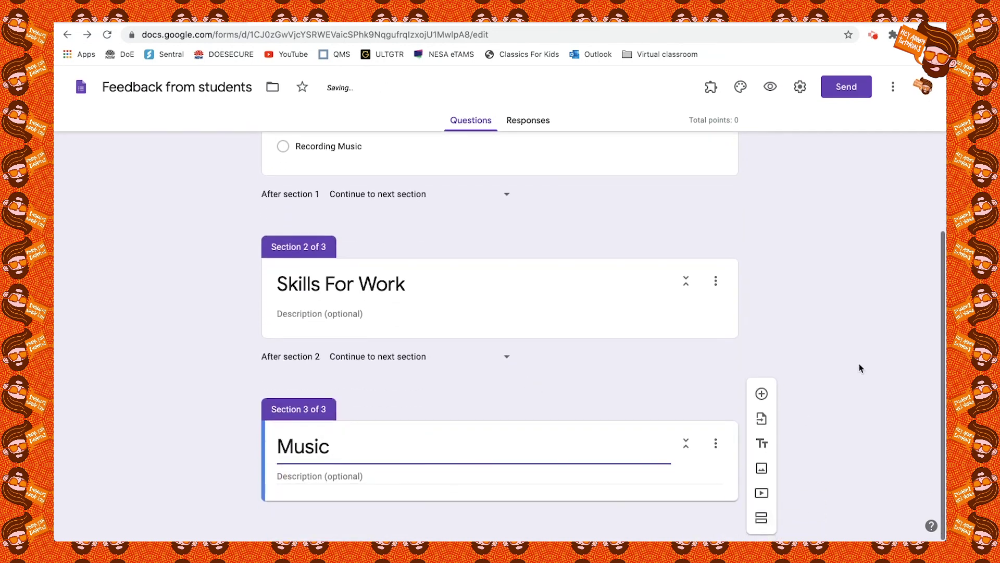
Add two more sections titled 'VET Entertainment' and 'Recording Music'
{"action": "left_click", "coordinate": [761, 517]}
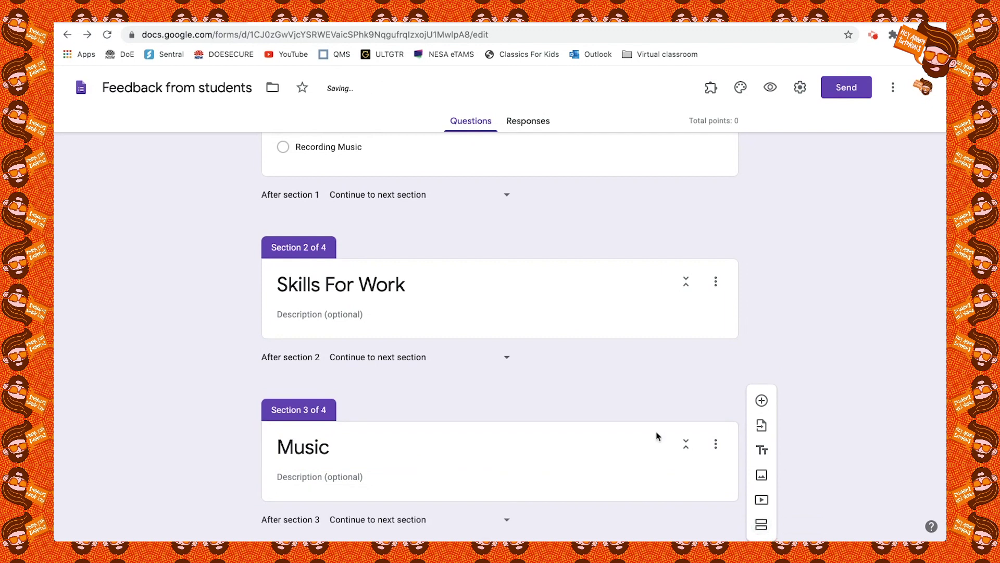
{"action": "left_click", "coordinate": [430, 444]}
{"action": "type", "text": "VET Entertainment"}
{"action": "left_click", "coordinate": [762, 524]}
{"action": "left_click", "coordinate": [397, 447]}
{"action": "type", "text": "Recording Music"}
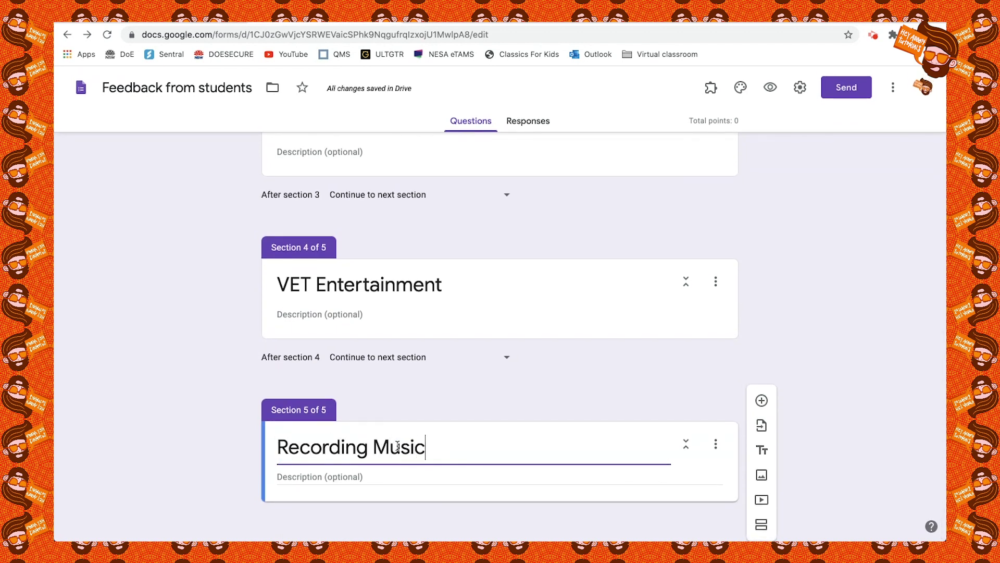
{"action": "scroll", "coordinate": [483, 386], "scroll_direction": "up", "scroll_amount": 15}
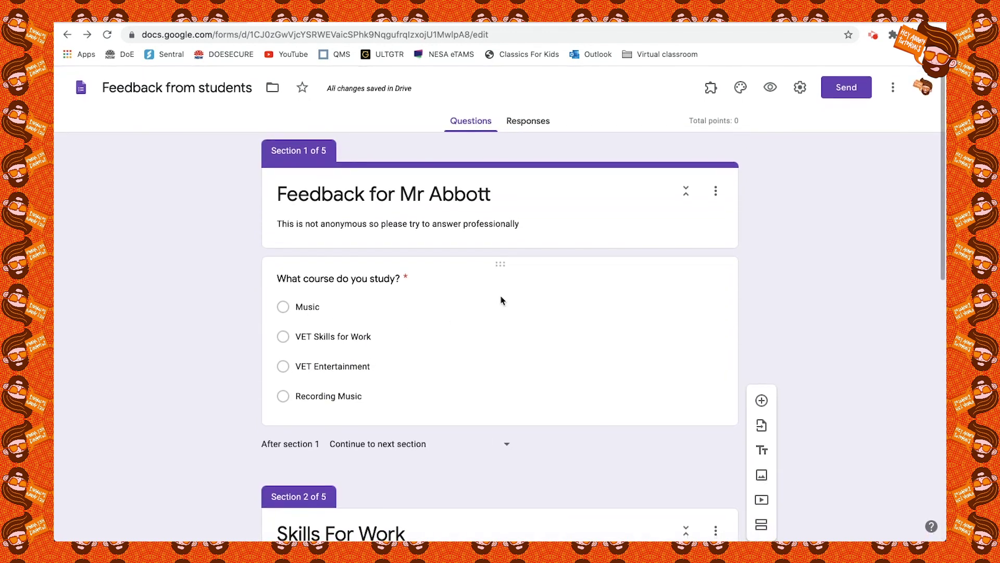
Set routing: Music to Music section, VET Skills for Work to Skills For Work, VET Entertainment to 4, Recording Music to 5
{"action": "left_click", "coordinate": [539, 276]}
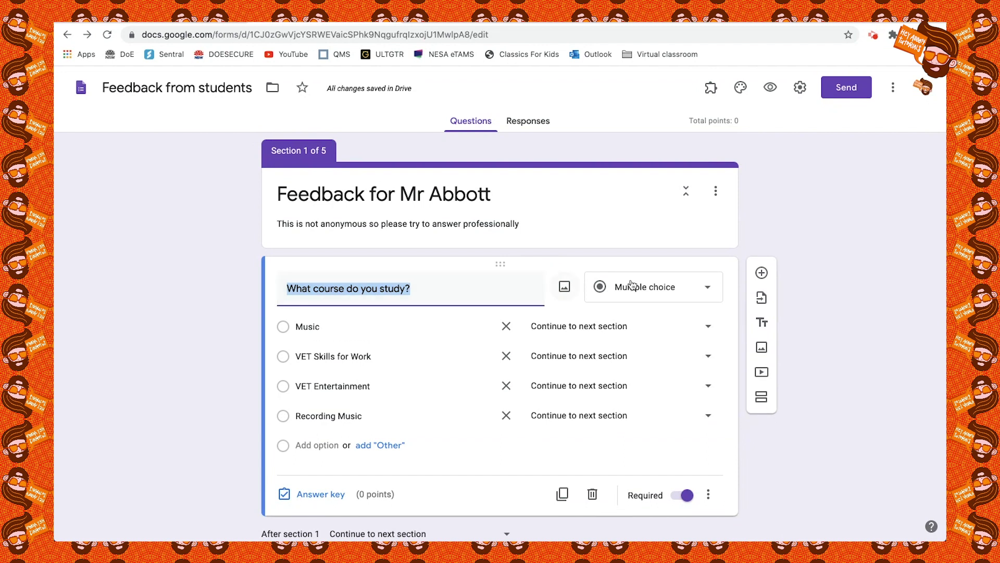
{"action": "left_click", "coordinate": [708, 327]}
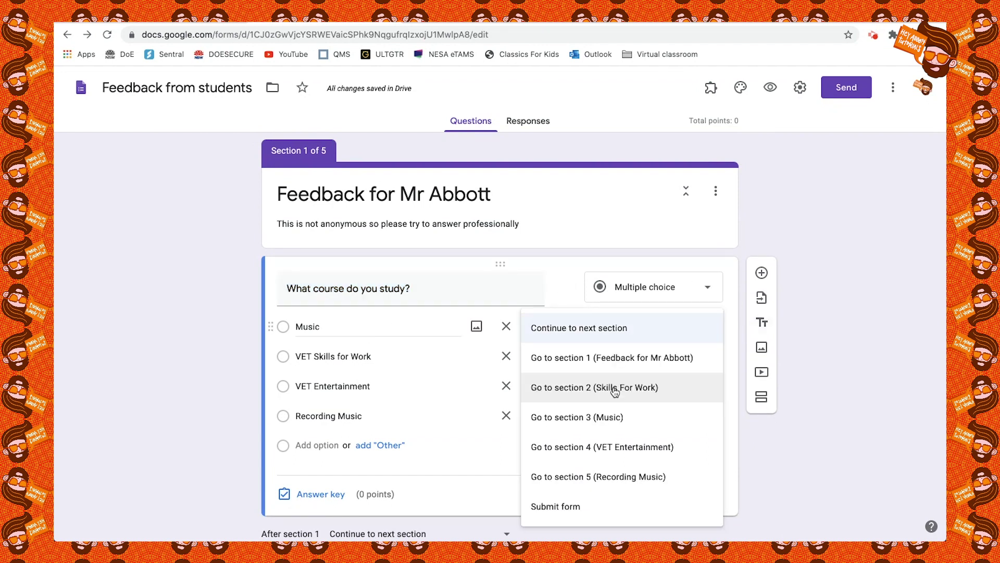
{"action": "left_click", "coordinate": [614, 423]}
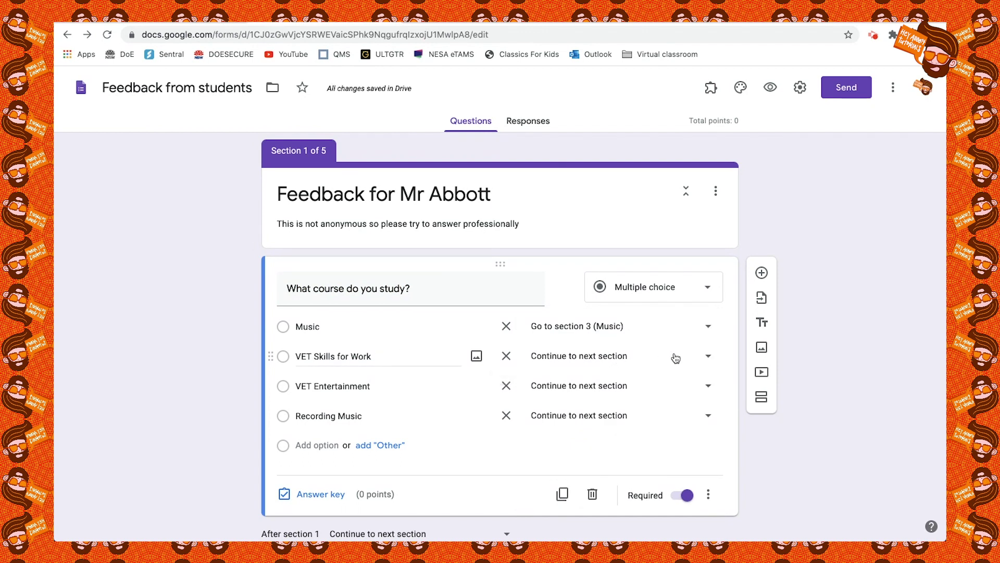
{"action": "left_click", "coordinate": [697, 359]}
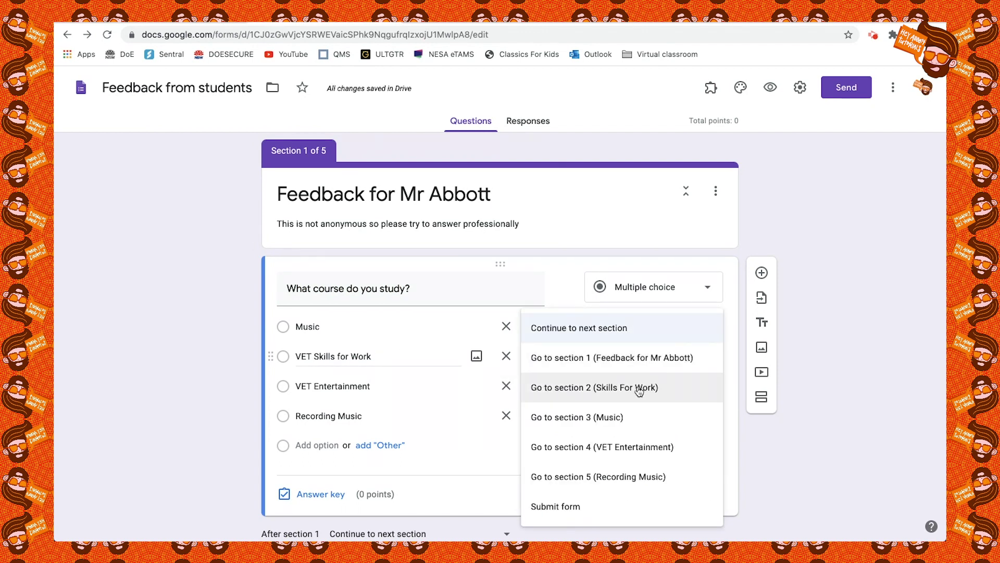
{"action": "left_click", "coordinate": [640, 391]}
{"action": "left_click", "coordinate": [699, 386]}
{"action": "left_click", "coordinate": [645, 447]}
{"action": "left_click", "coordinate": [621, 416]}
{"action": "left_click", "coordinate": [609, 478]}
{"action": "scroll", "coordinate": [263, 217], "scroll_direction": "down", "scroll_amount": 2}
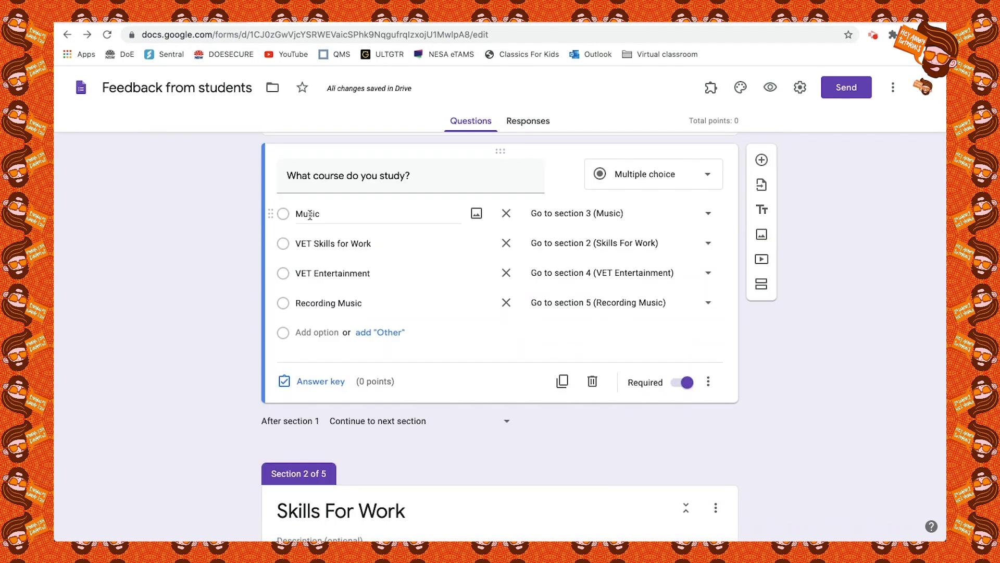
{"action": "scroll", "coordinate": [393, 234], "scroll_direction": "down", "scroll_amount": 6}
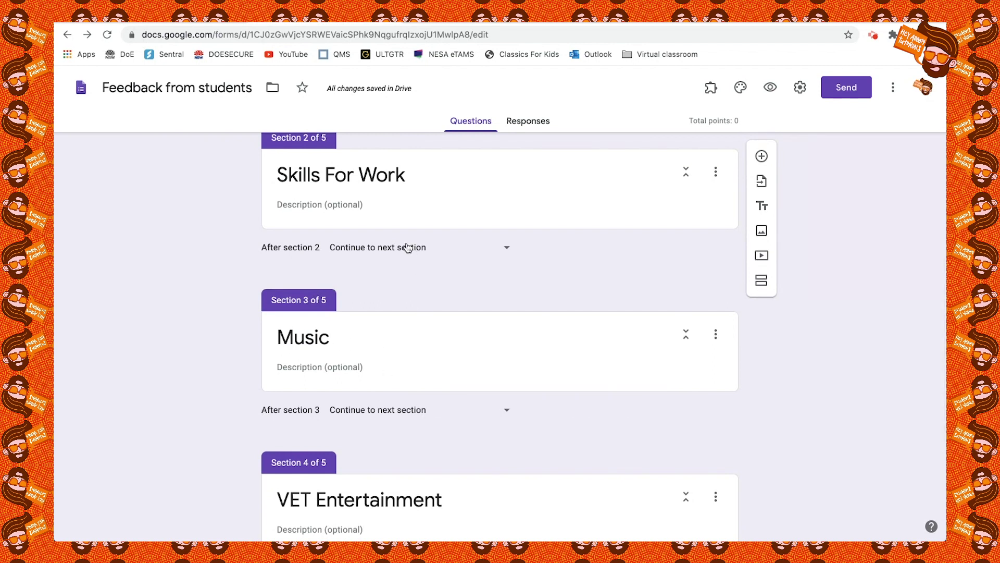
Add a question 'What room are you in?' in the Skills For Work section
{"action": "scroll", "coordinate": [461, 199], "scroll_direction": "up", "scroll_amount": 2}
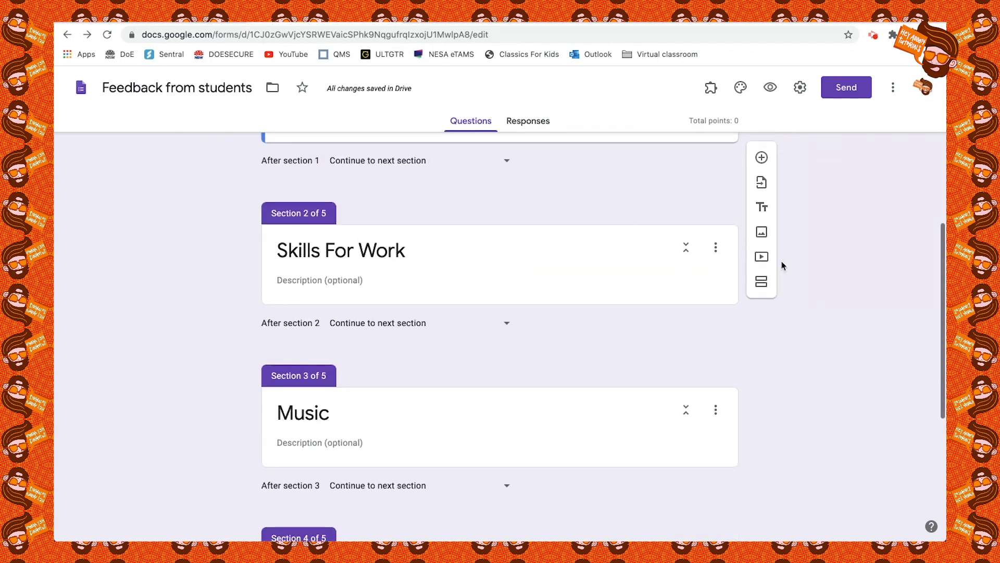
{"action": "left_click", "coordinate": [762, 156]}
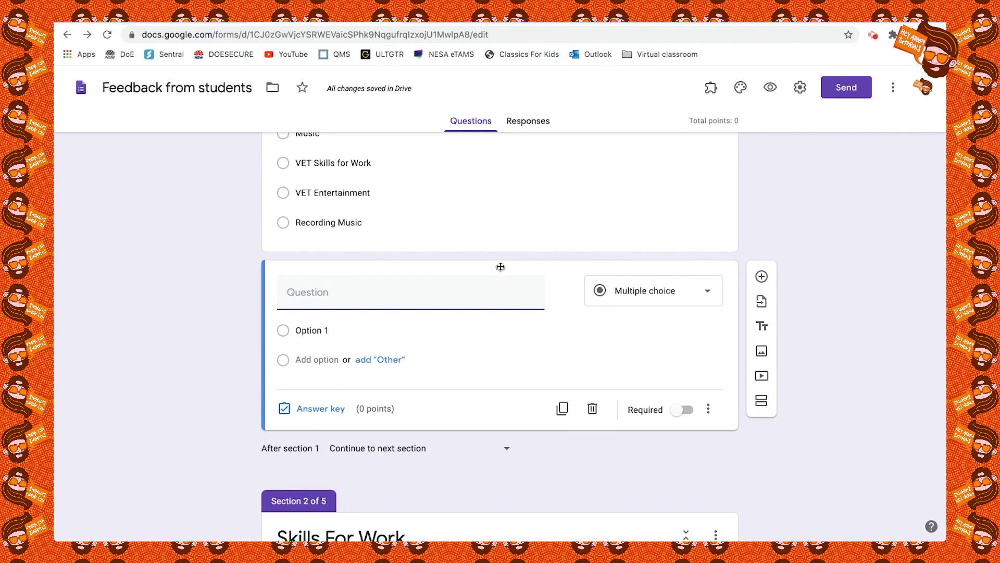
{"action": "left_click_drag", "start_coordinate": [500, 267], "coordinate": [471, 268]}
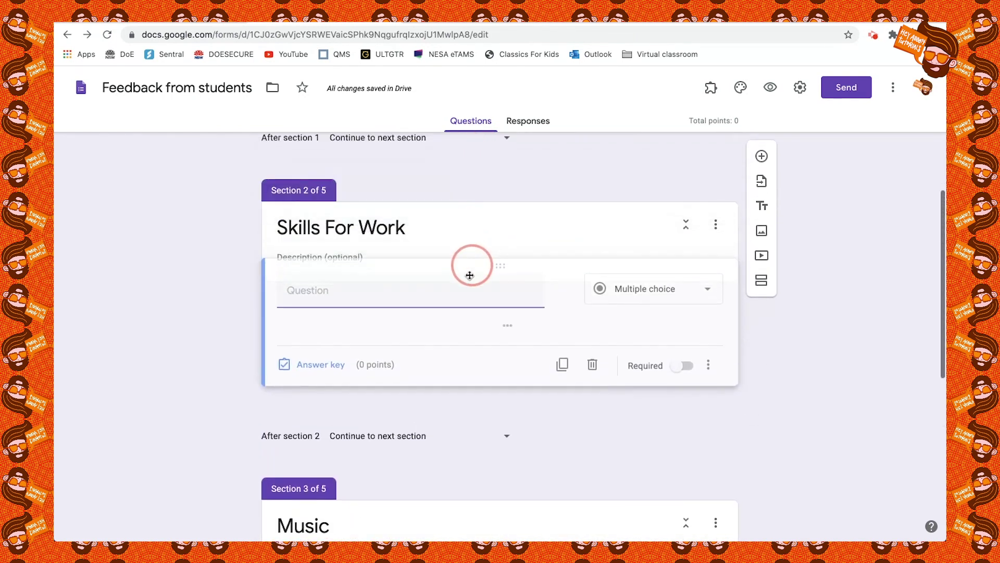
{"action": "type", "text": "What room ar"}
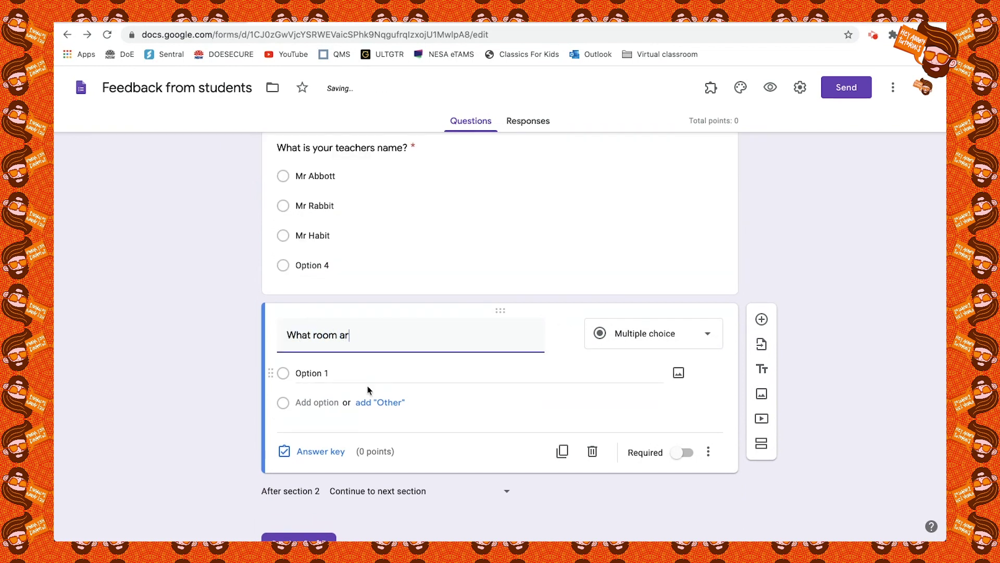
{"action": "type", "text": "e you in?"}
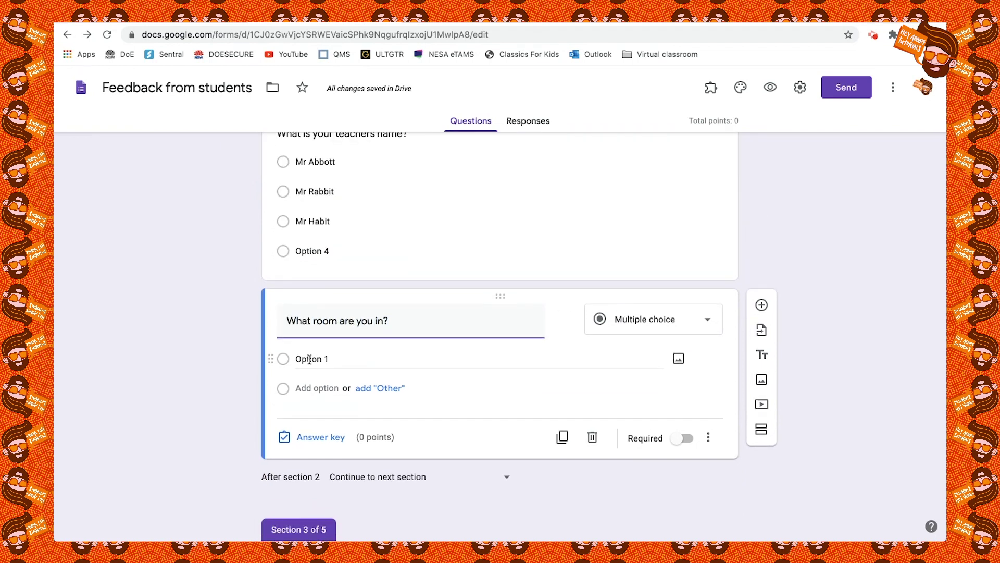
Give the room question the options E9, Music 1, DM9 and Mac Center
{"action": "left_click", "coordinate": [309, 360]}
{"action": "type", "text": "E9"}
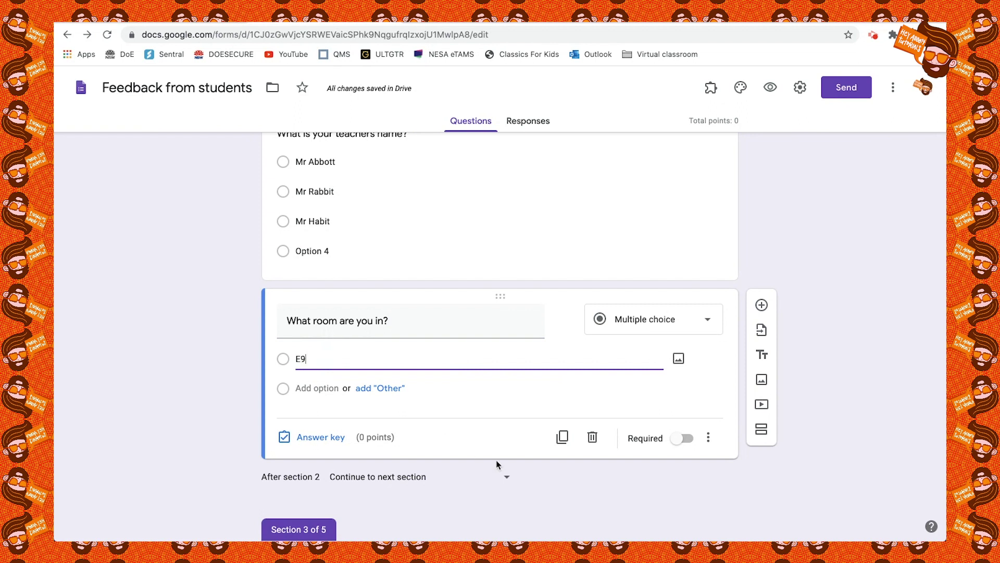
{"action": "key", "text": "Return"}
{"action": "type", "text": "Music 1"}
{"action": "key", "text": "Return"}
{"action": "type", "text": "DM9"}
{"action": "key", "text": "Return"}
{"action": "type", "text": "Mac Center"}
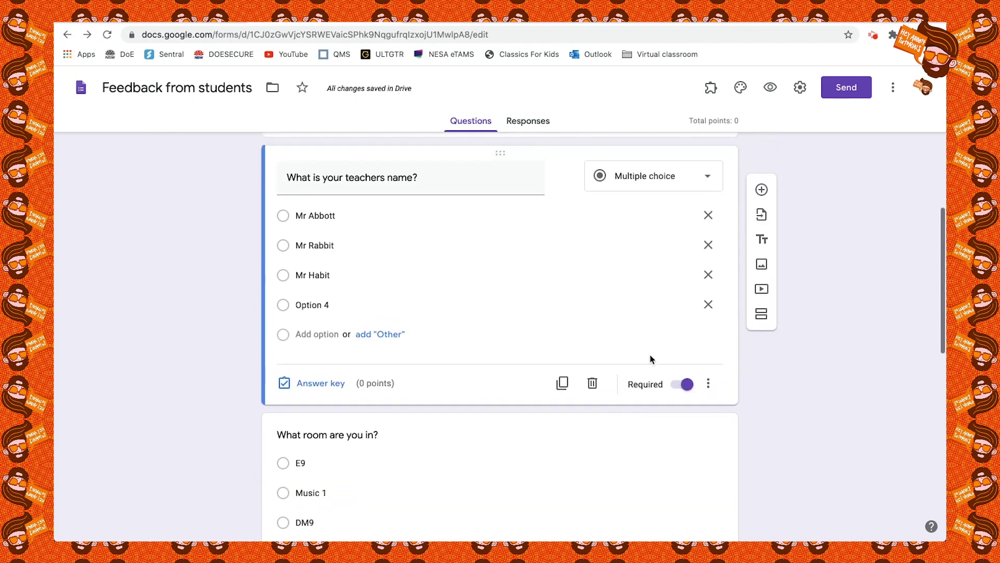
{"action": "scroll", "coordinate": [649, 357], "scroll_direction": "down", "scroll_amount": 3}
{"action": "scroll", "coordinate": [650, 358], "scroll_direction": "up", "scroll_amount": 3}
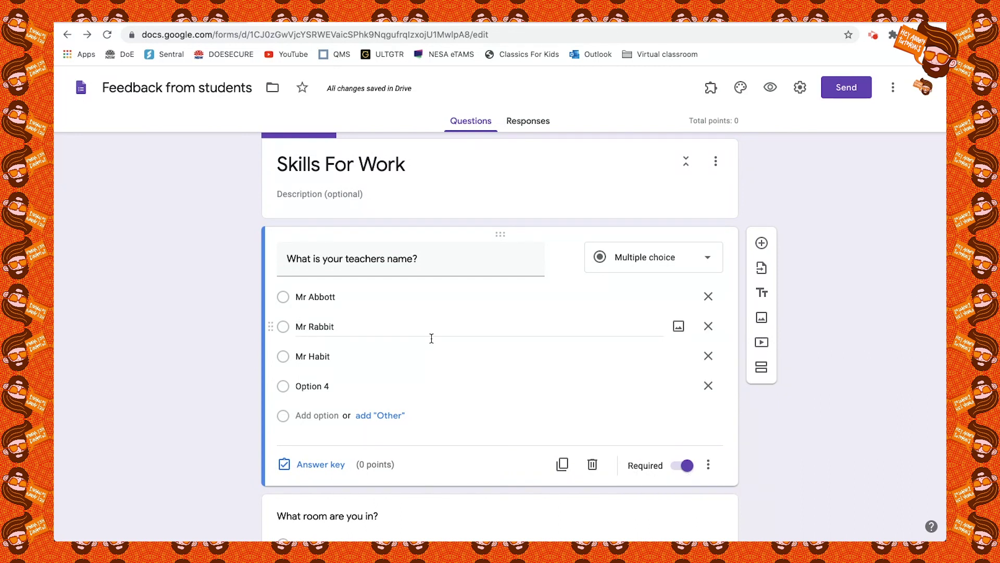
{"action": "scroll", "coordinate": [491, 368], "scroll_direction": "down", "scroll_amount": 2}
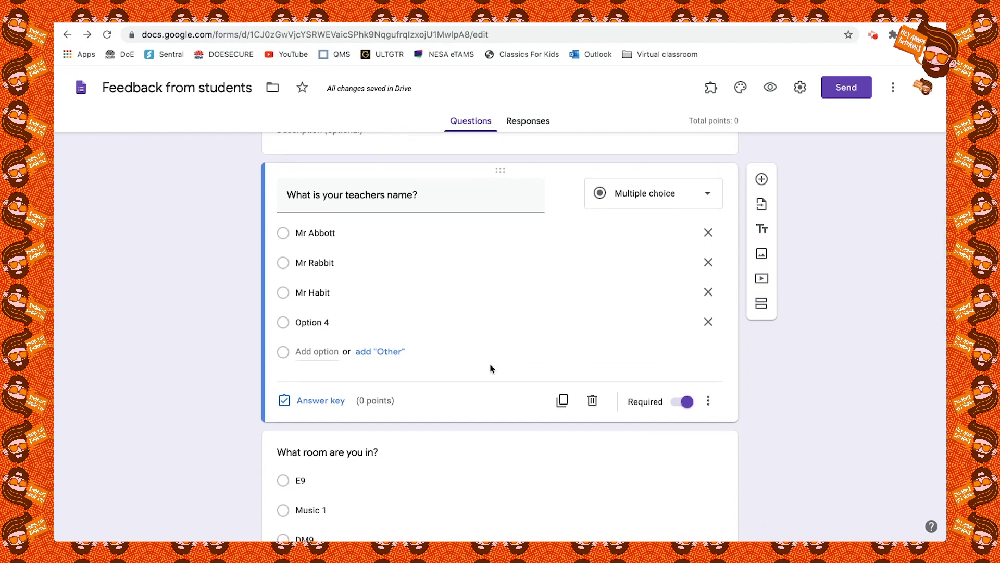
{"action": "scroll", "coordinate": [491, 368], "scroll_direction": "down", "scroll_amount": 3}
Duplicate the room question and move the copy into the Recording Music section
{"action": "left_click", "coordinate": [458, 408]}
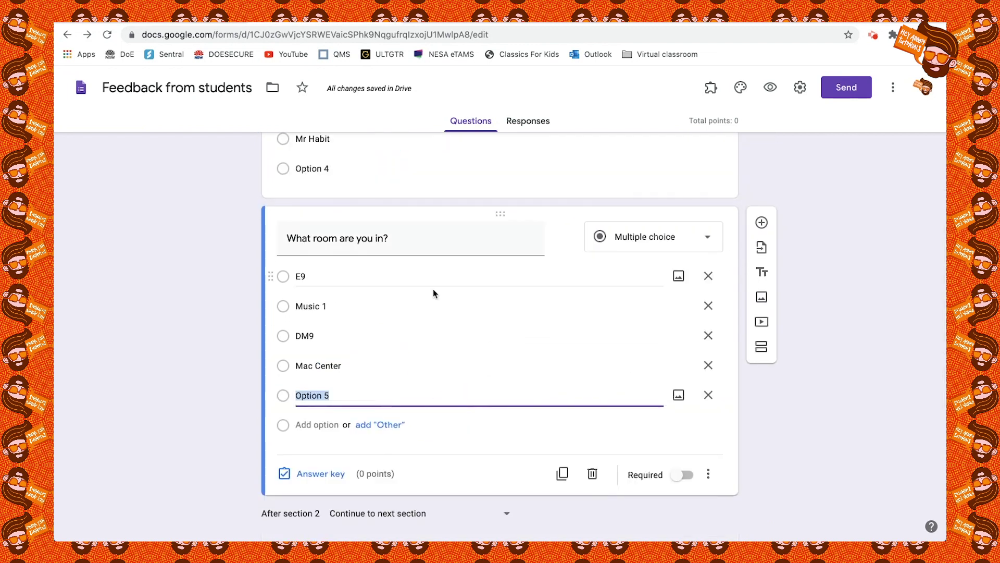
{"action": "scroll", "coordinate": [433, 290], "scroll_direction": "down", "scroll_amount": 3}
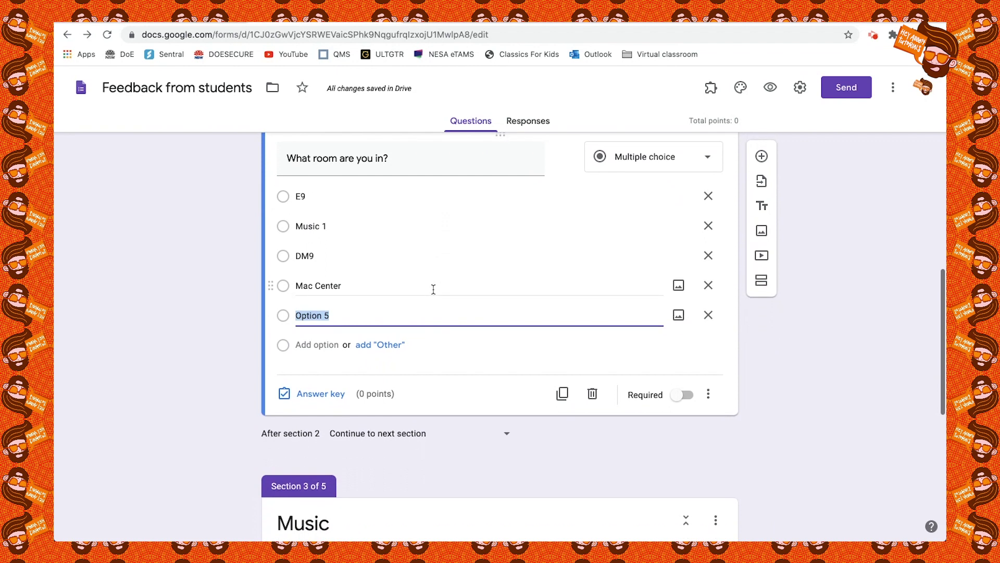
{"action": "left_click", "coordinate": [563, 394]}
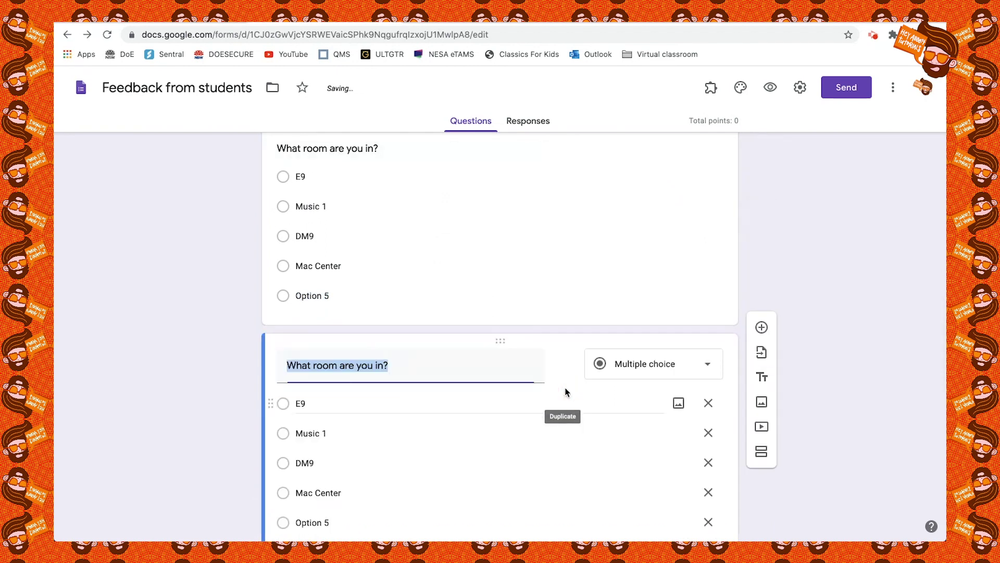
{"action": "left_click_drag", "start_coordinate": [502, 341], "coordinate": [474, 388]}
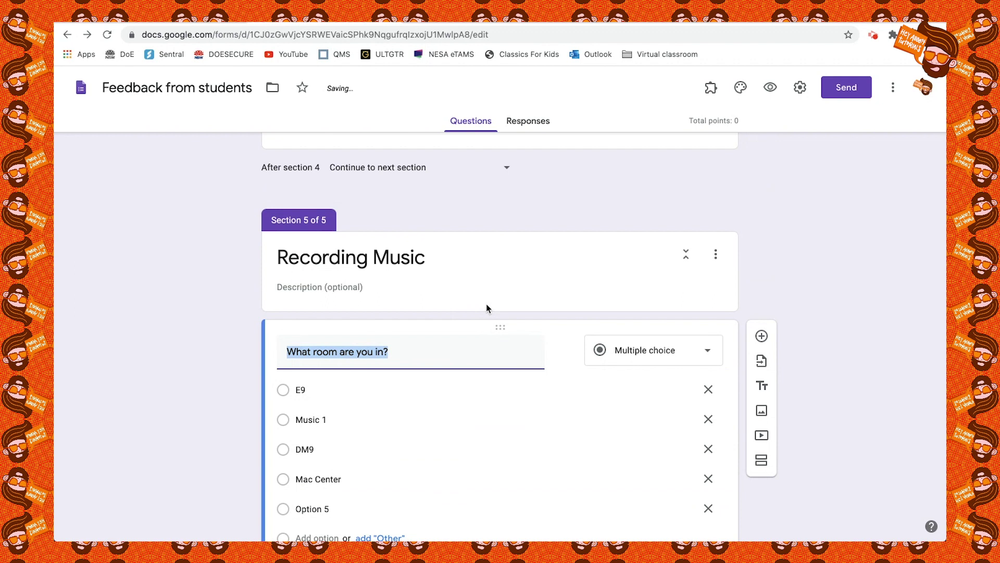
Make two more copies of the room question and drag them into the other course sections
{"action": "left_click", "coordinate": [561, 474]}
{"action": "left_click_drag", "start_coordinate": [500, 429], "coordinate": [455, 209]}
{"action": "left_click", "coordinate": [563, 473]}
{"action": "left_click_drag", "start_coordinate": [494, 405], "coordinate": [460, 346]}
{"action": "scroll", "coordinate": [460, 345], "scroll_direction": "up", "scroll_amount": 10}
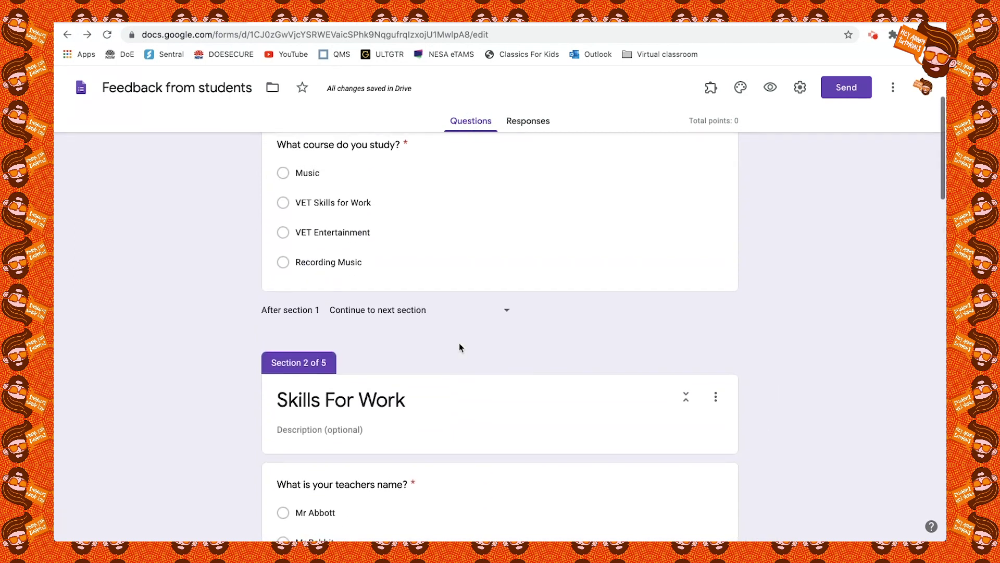
{"action": "scroll", "coordinate": [460, 347], "scroll_direction": "up", "scroll_amount": 3}
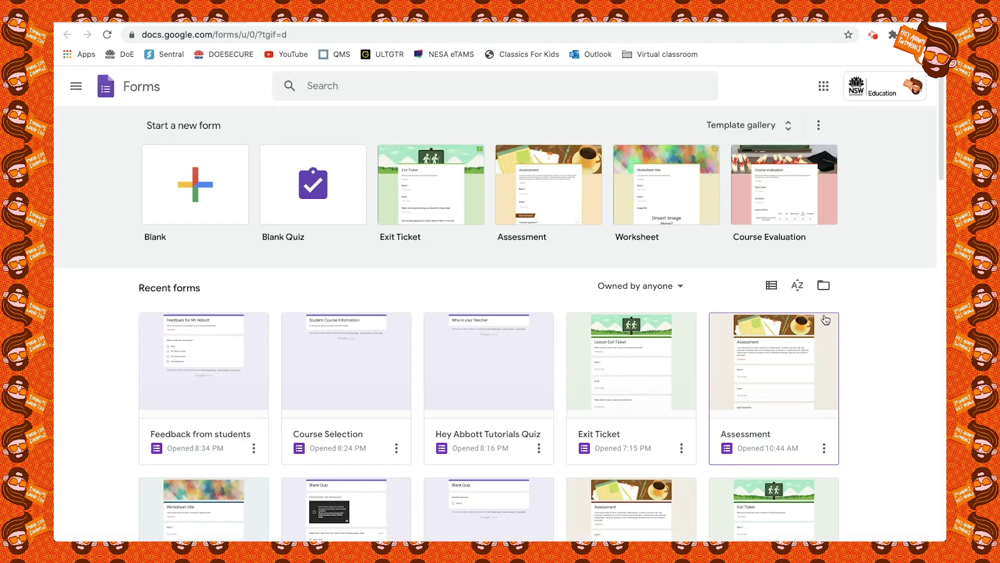
Create a form from the Exit Ticket template and add the teacher's name to its file name
{"action": "left_click", "coordinate": [435, 193]}
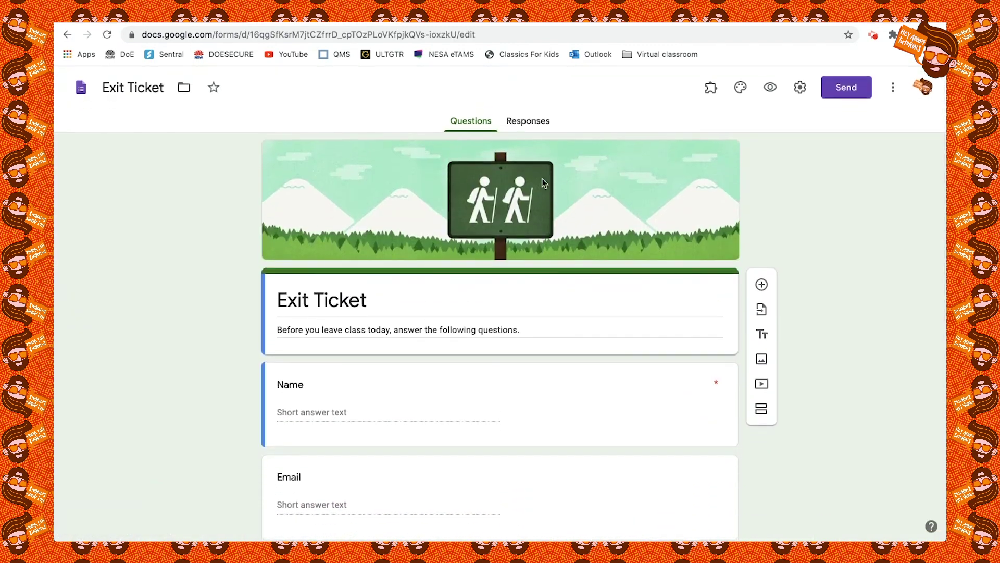
{"action": "left_click", "coordinate": [163, 87]}
{"action": "type", "text": "Mr Abbott"}
Retitle the form 'Lesson 1 Exit Questions' and end the description with 'or you will not be allowed to leave.'
{"action": "triple_click", "coordinate": [372, 300]}
{"action": "type", "text": "Lesson"}
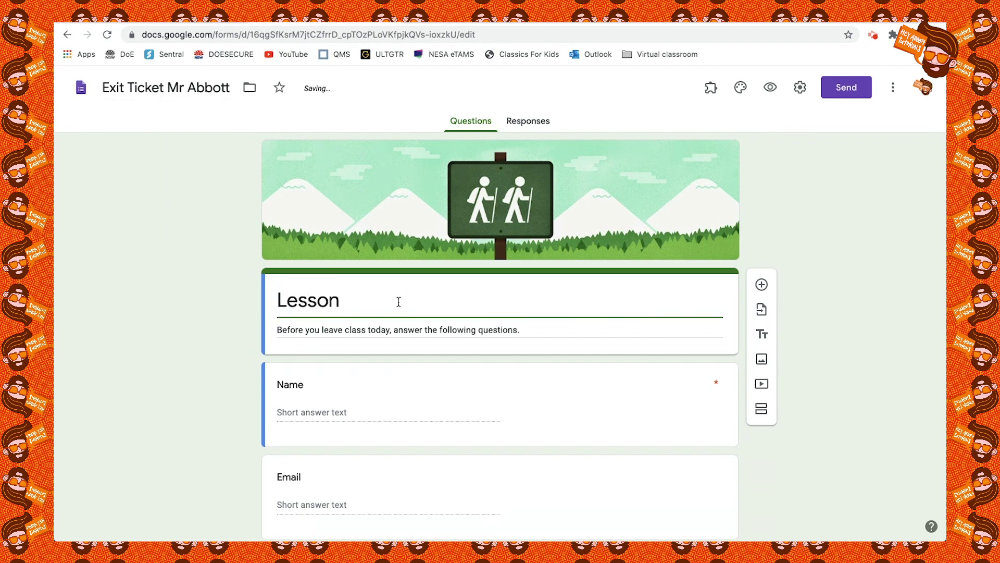
{"action": "type", "text": " 1 Exit Questions"}
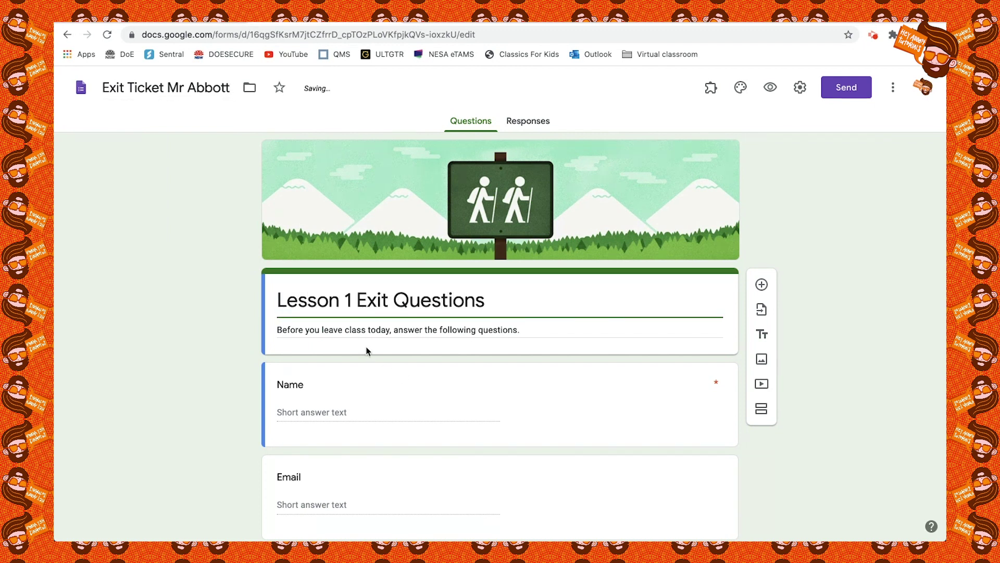
{"action": "triple_click", "coordinate": [350, 330]}
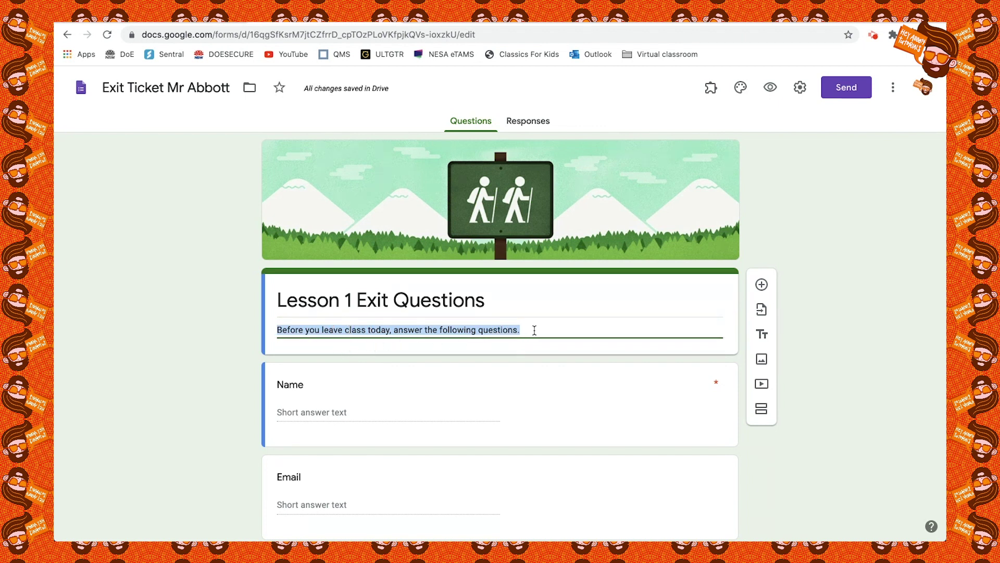
{"action": "key", "text": "Right"}
{"action": "key", "text": "BackSpace"}
{"action": "type", "text": "or you will not be a"}
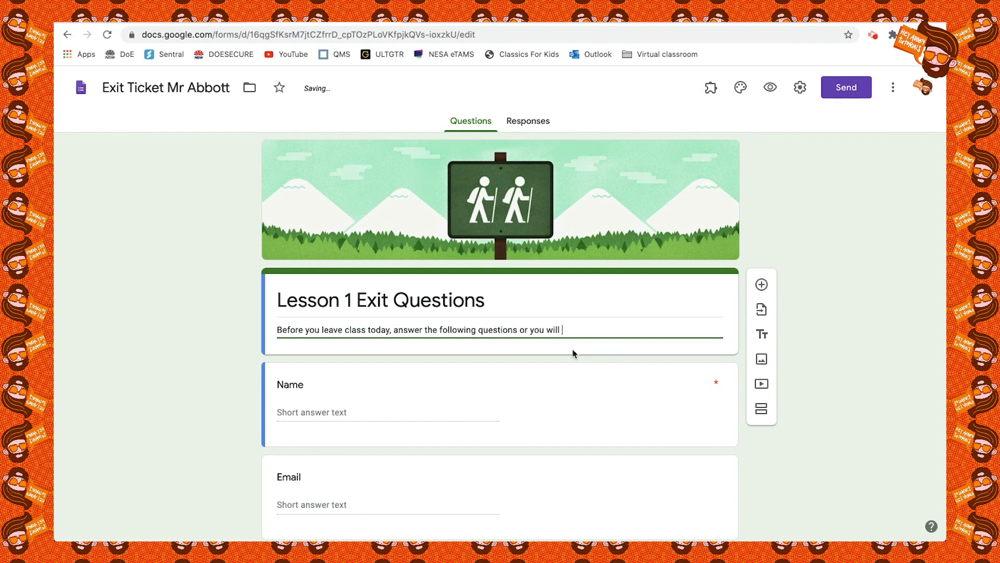
{"action": "type", "text": "llowed to leave."}
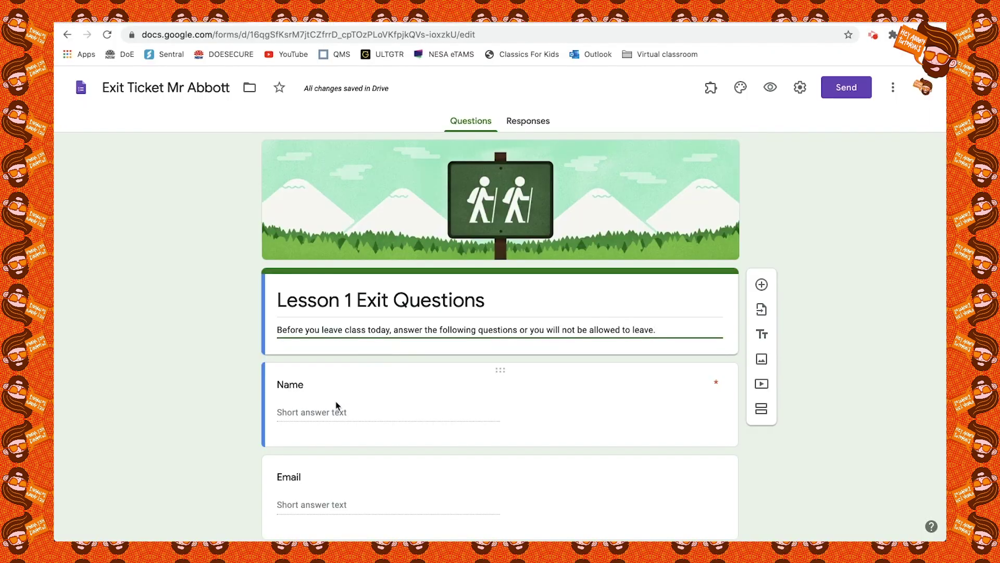
Reword the Name question to 'What is your name?', keeping it as short answer
{"action": "scroll", "coordinate": [354, 359], "scroll_direction": "down", "scroll_amount": 2}
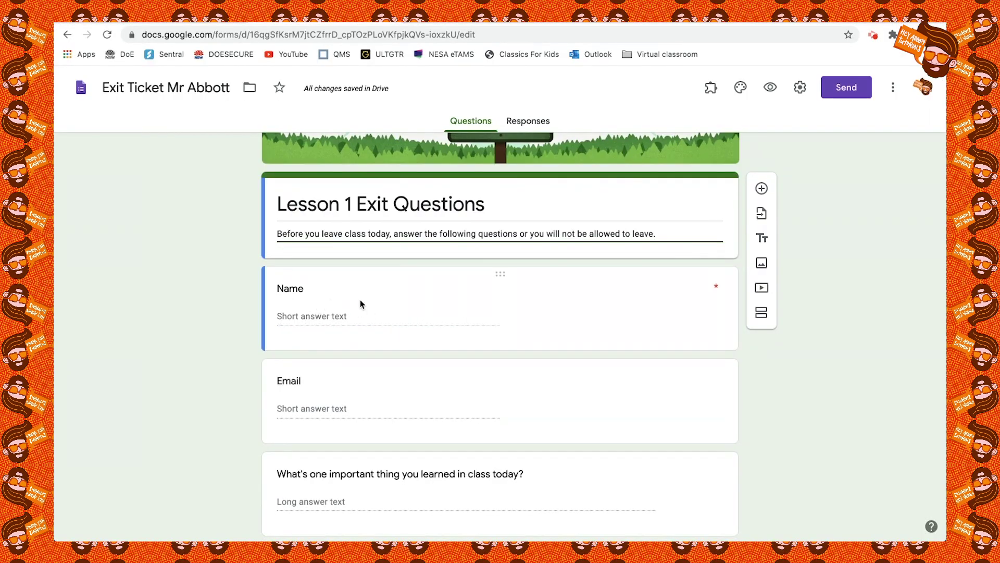
{"action": "left_click", "coordinate": [392, 304]}
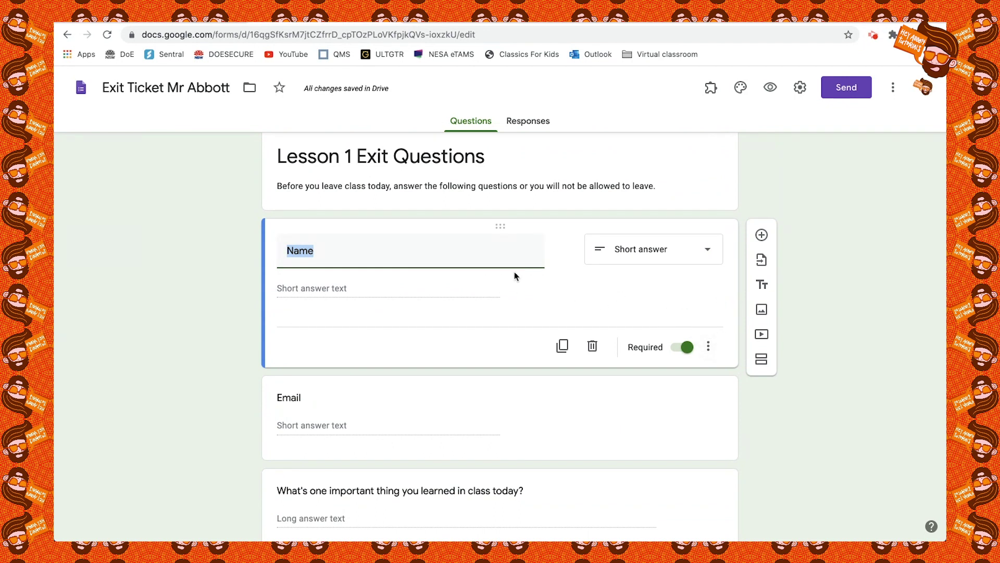
{"action": "key", "text": "Left"}
{"action": "type", "text": "What is your"}
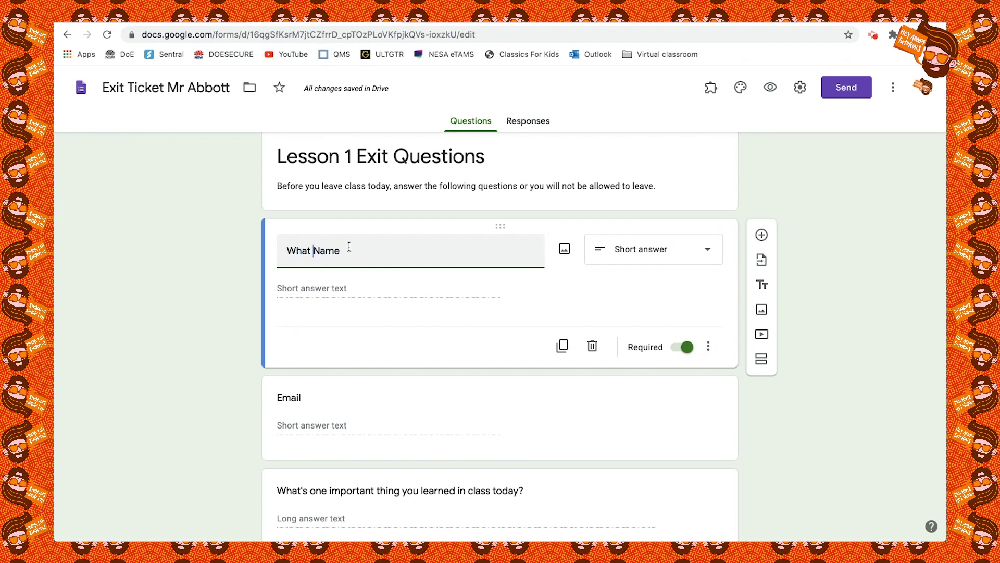
{"action": "key", "text": "shift+End"}
{"action": "type", "text": "name?"}
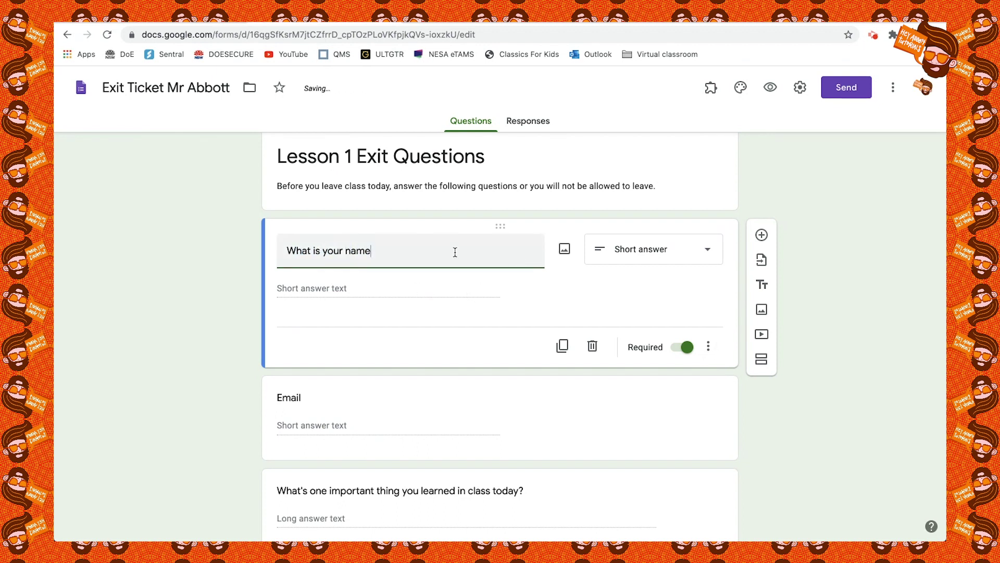
{"action": "left_click", "coordinate": [672, 249]}
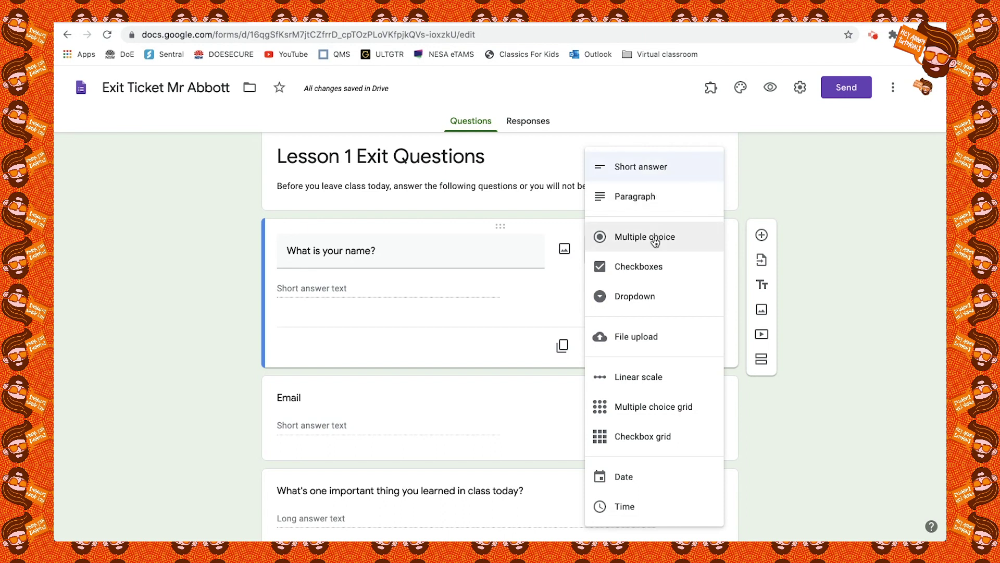
{"action": "left_click", "coordinate": [417, 284]}
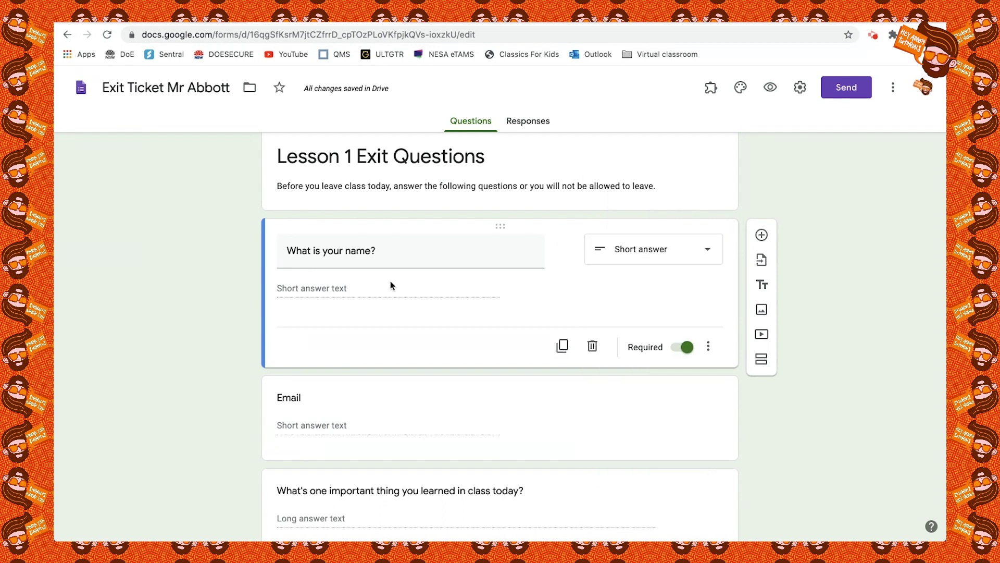
Add a description to the name question beginning 'Please write your full name'
{"action": "left_click", "coordinate": [708, 346]}
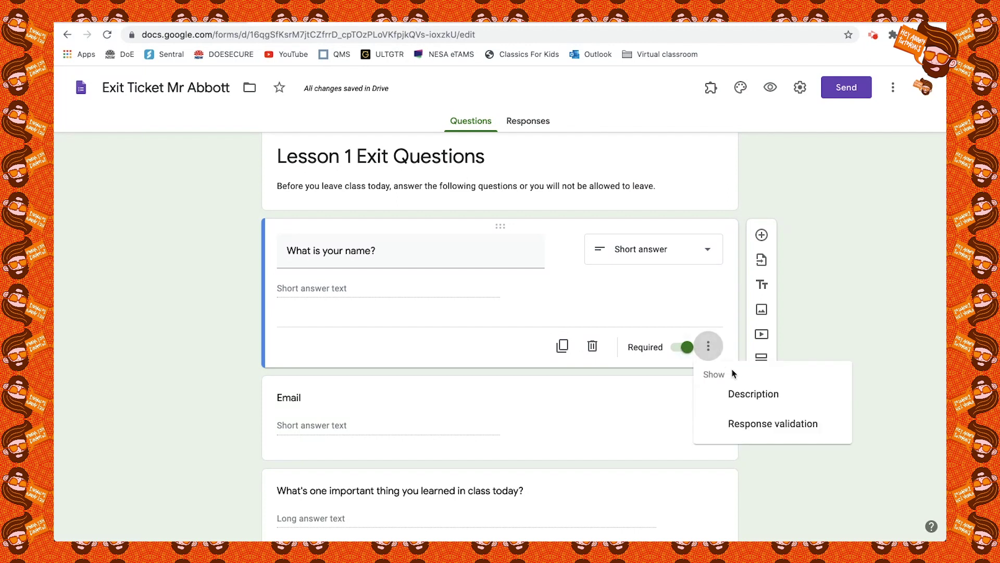
{"action": "left_click", "coordinate": [741, 404]}
{"action": "type", "text": "Please write your full name as it appears on the roll."}
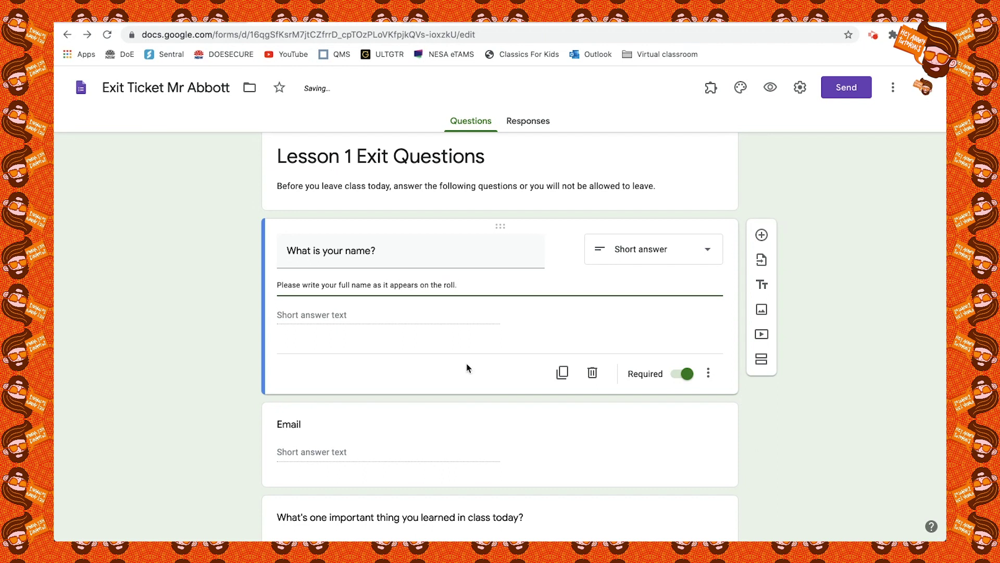
Reword the Email question as 'What is your email address' and make it required
{"action": "scroll", "coordinate": [467, 368], "scroll_direction": "down", "scroll_amount": 5}
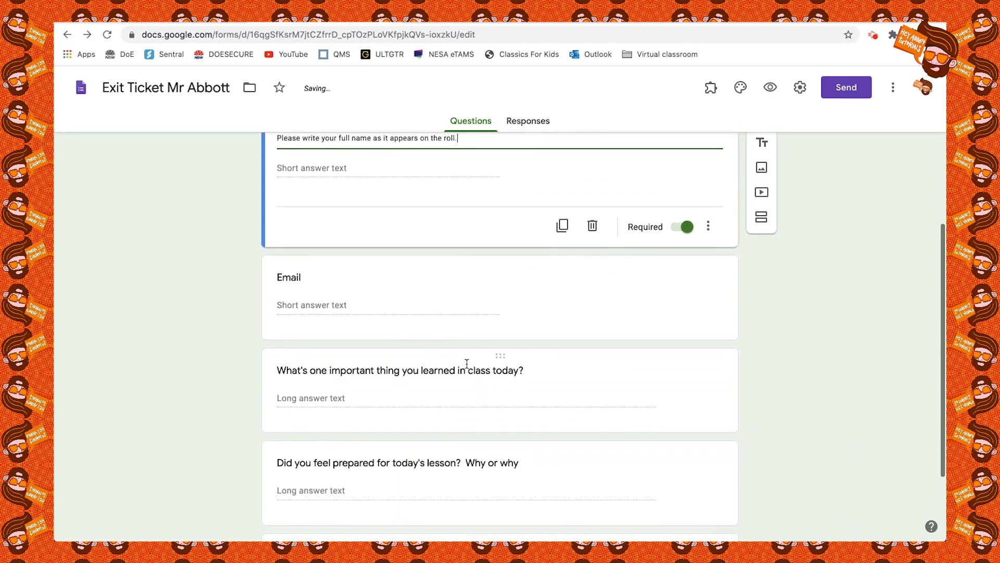
{"action": "scroll", "coordinate": [467, 368], "scroll_direction": "up", "scroll_amount": 2}
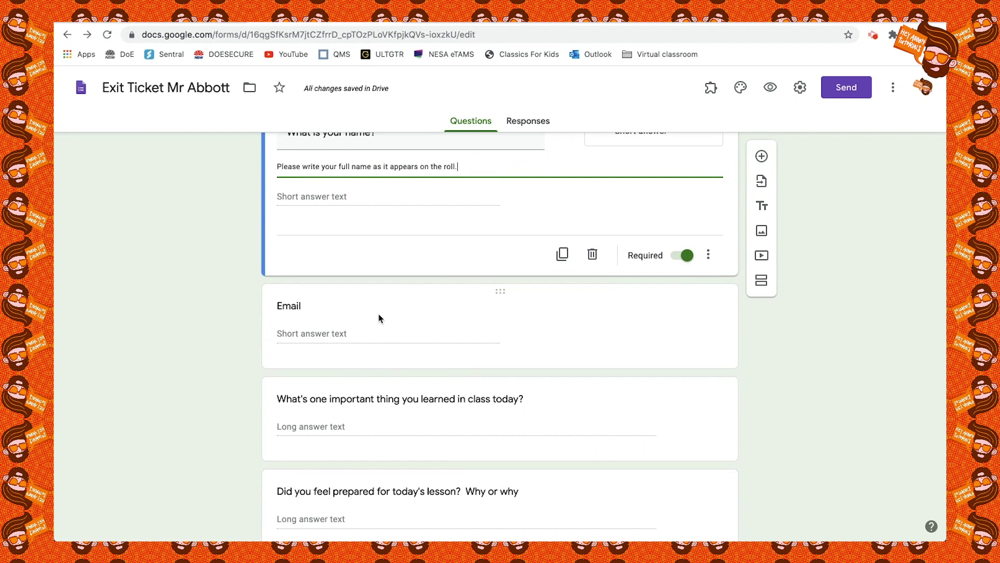
{"action": "left_click", "coordinate": [333, 315]}
{"action": "key", "text": "Home"}
{"action": "type", "text": "What is your"}
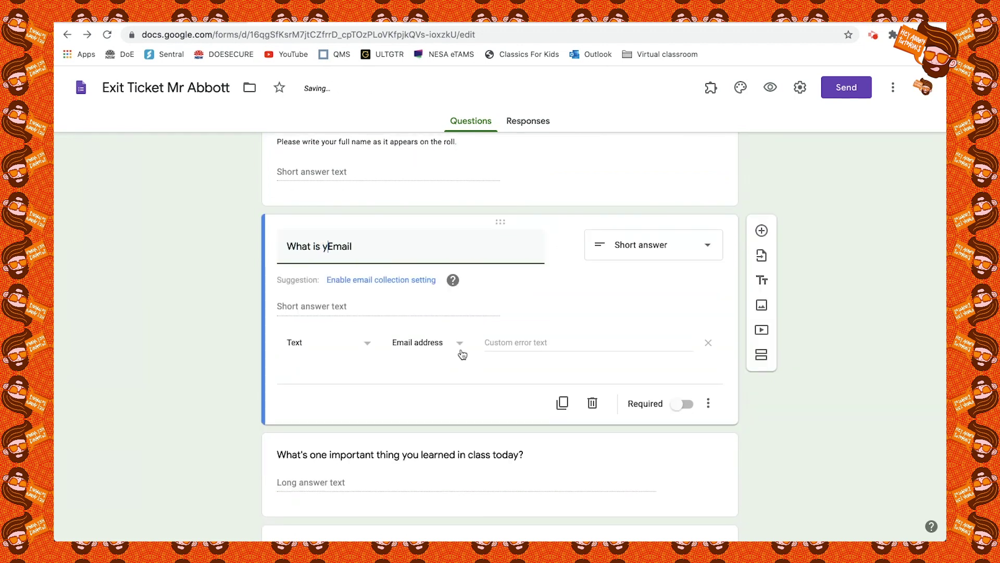
{"action": "key", "text": "BackSpace"}
{"action": "type", "text": "e"}
{"action": "key", "text": "End"}
{"action": "type", "text": "address"}
{"action": "left_click", "coordinate": [623, 295]}
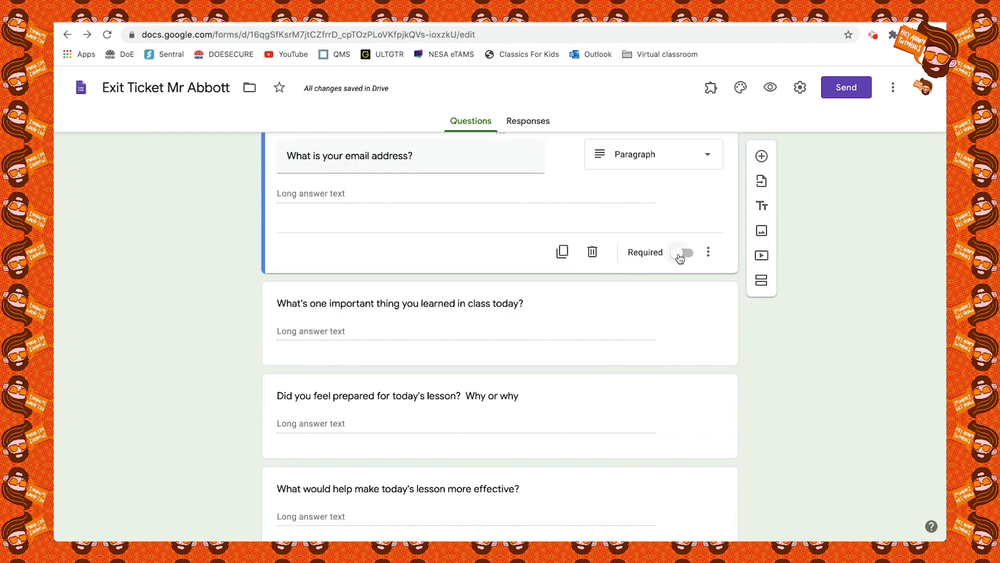
{"action": "left_click", "coordinate": [684, 253]}
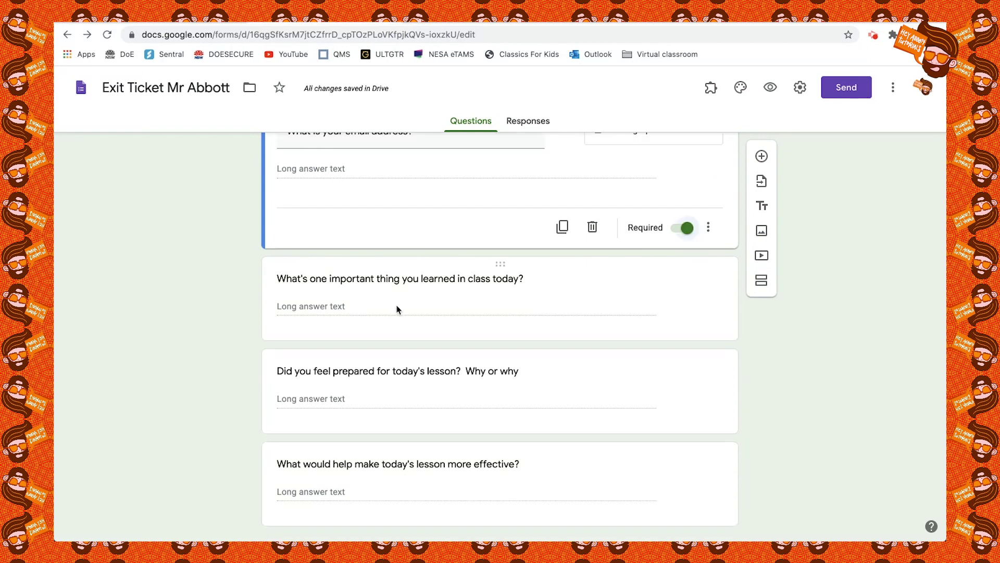
Make the learned-in-class, preparedness and lesson-effectiveness questions required
{"action": "scroll", "coordinate": [364, 291], "scroll_direction": "down", "scroll_amount": 1}
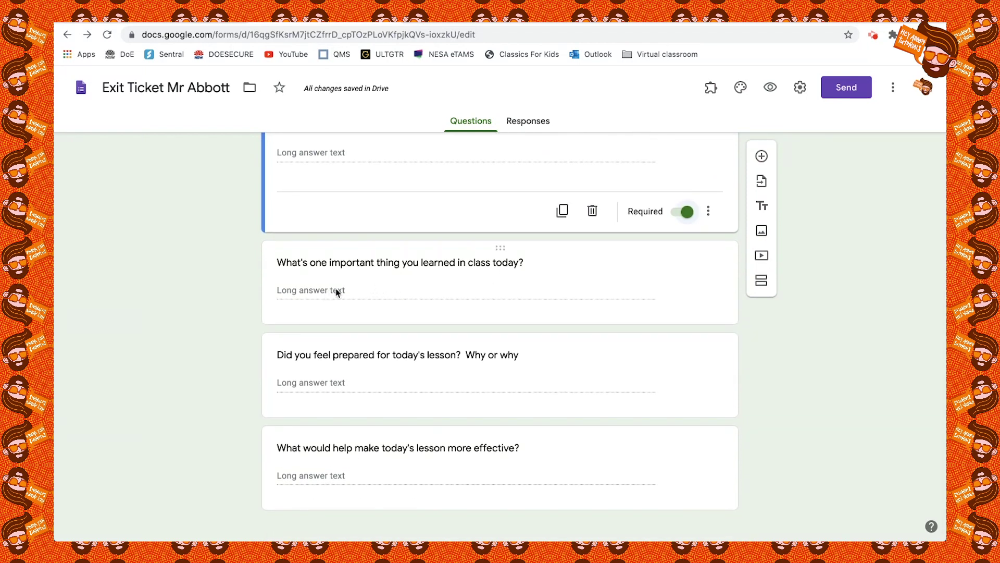
{"action": "left_click", "coordinate": [402, 292]}
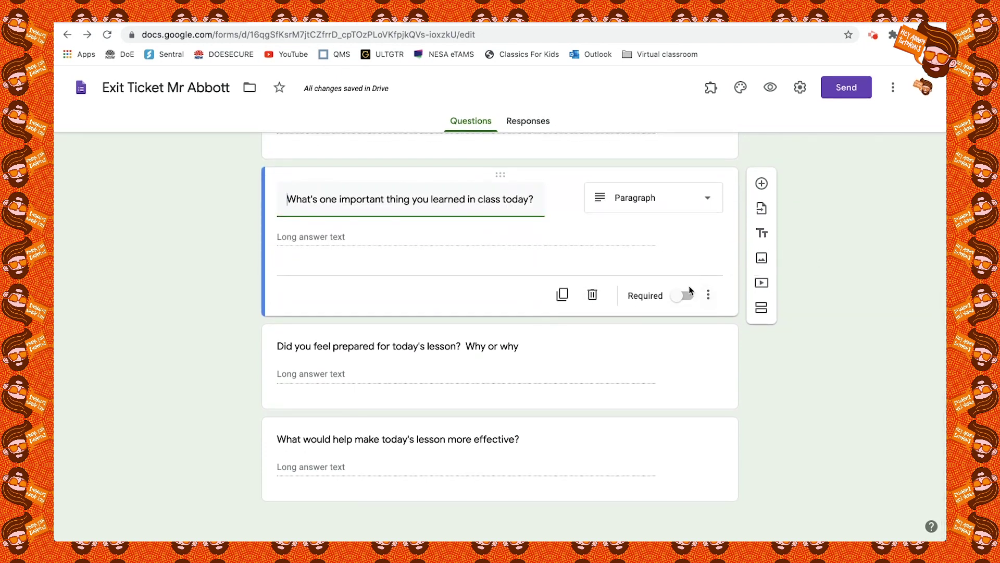
{"action": "left_click", "coordinate": [682, 299]}
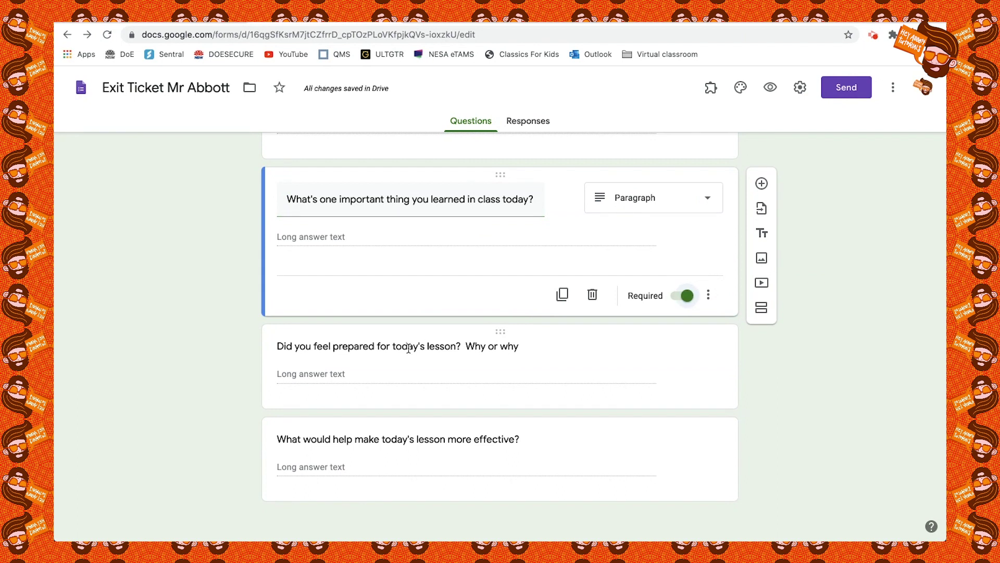
{"action": "left_click", "coordinate": [520, 345]}
{"action": "triple_click", "coordinate": [317, 296]}
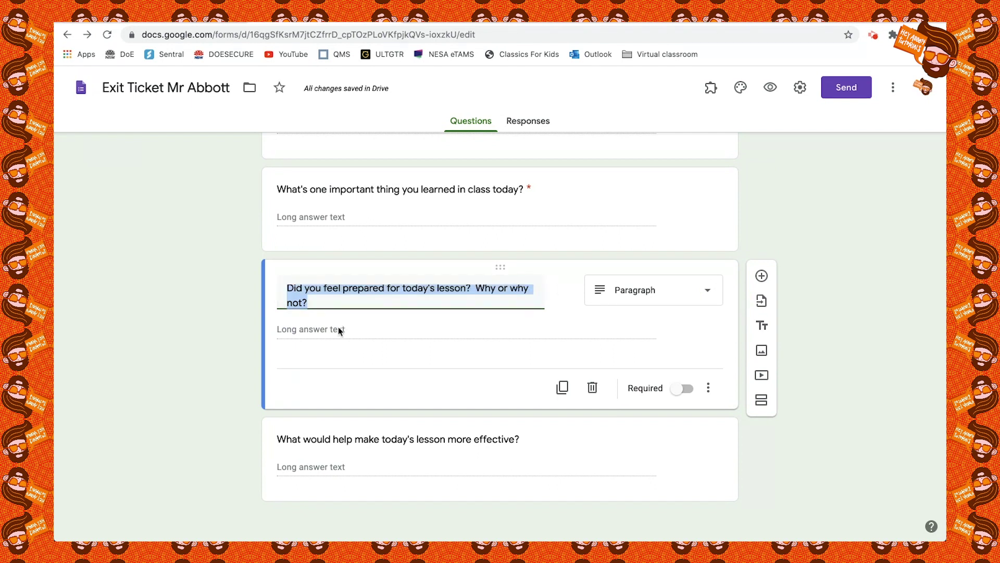
{"action": "left_click", "coordinate": [686, 390]}
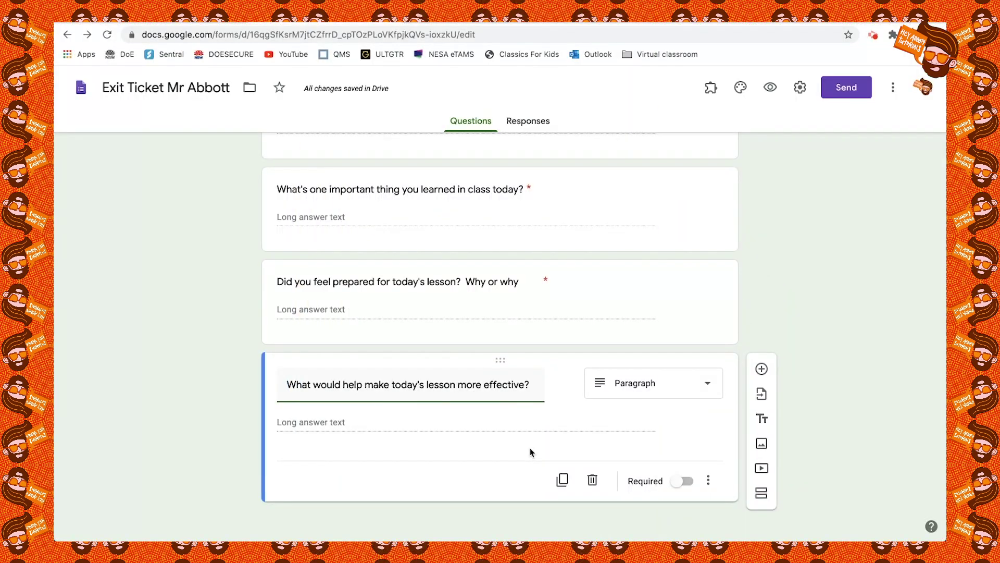
{"action": "left_click", "coordinate": [686, 483]}
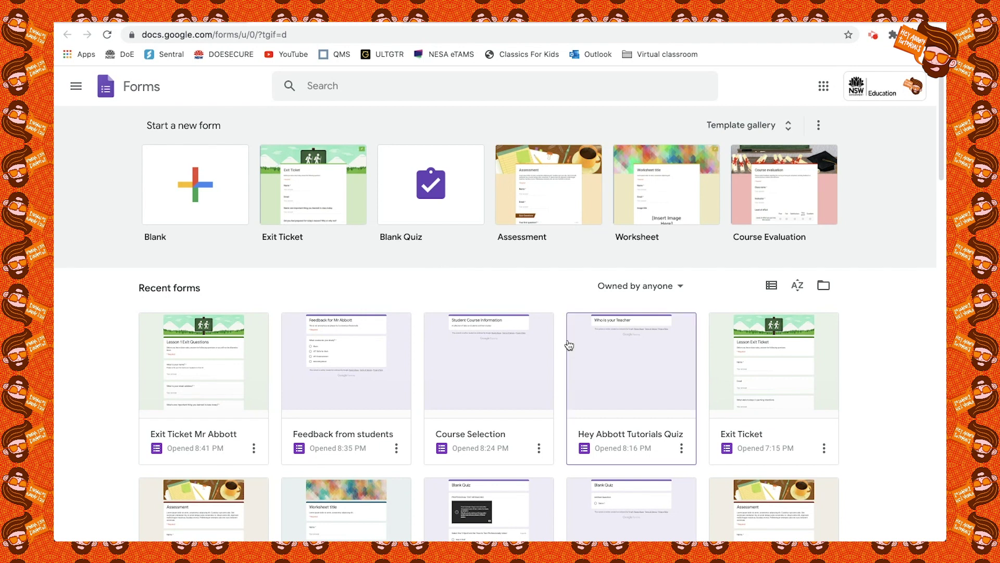
Open the Professional Work Practices quiz for editing
{"action": "scroll", "coordinate": [570, 345], "scroll_direction": "down", "scroll_amount": 3}
{"action": "left_click", "coordinate": [486, 441]}
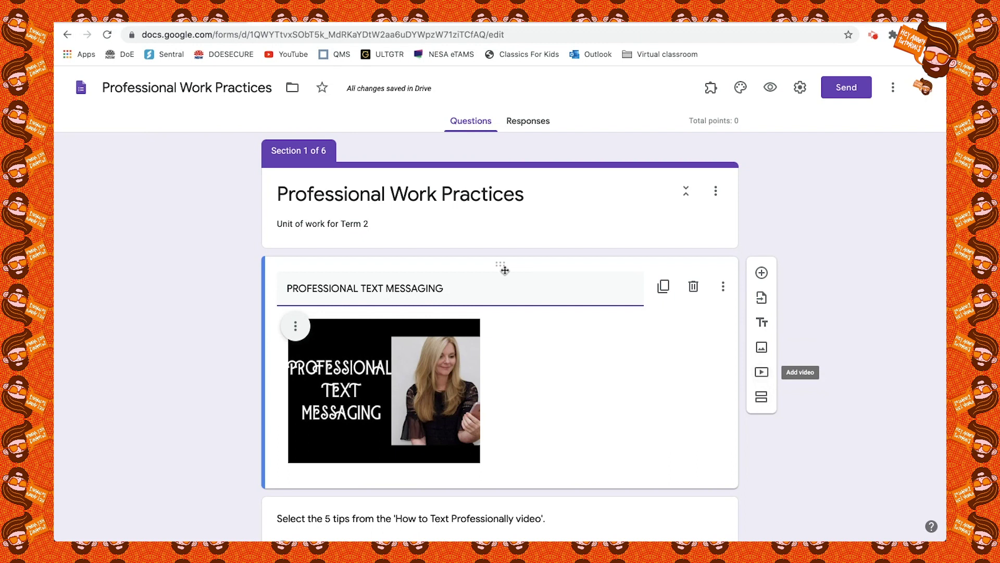
{"action": "left_click", "coordinate": [697, 336]}
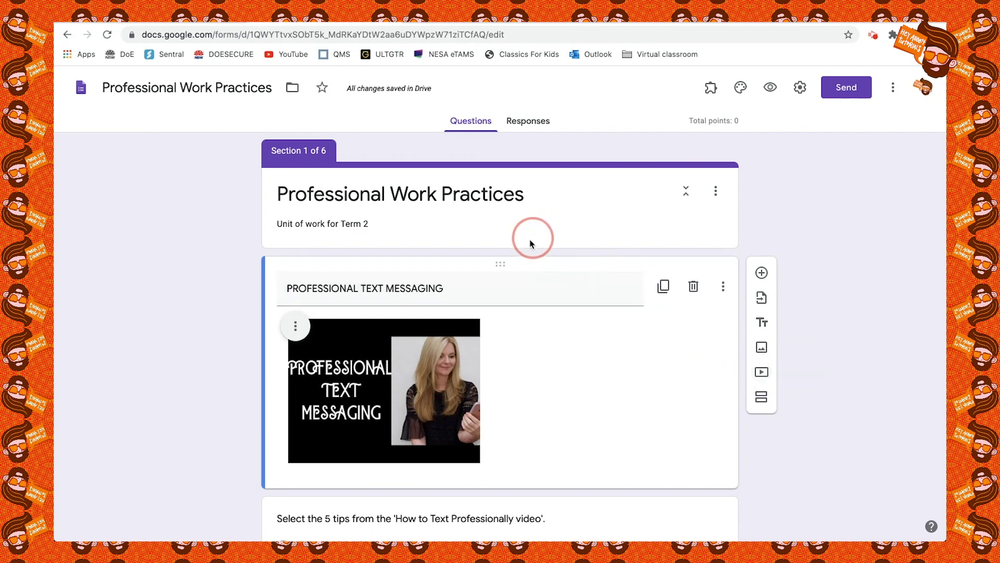
Insert the 'Make a FREE Blog in 10 minutes' video from a 'hey abbott tutorials' search, move it up, then delete it
{"action": "left_click", "coordinate": [761, 371]}
{"action": "left_click", "coordinate": [296, 192]}
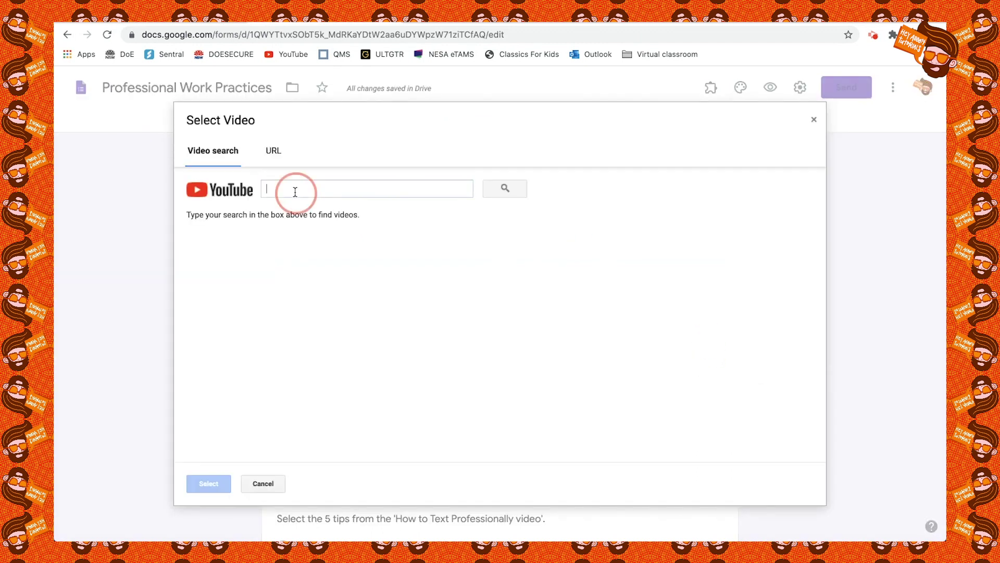
{"action": "type", "text": "hey abbott tutorials"}
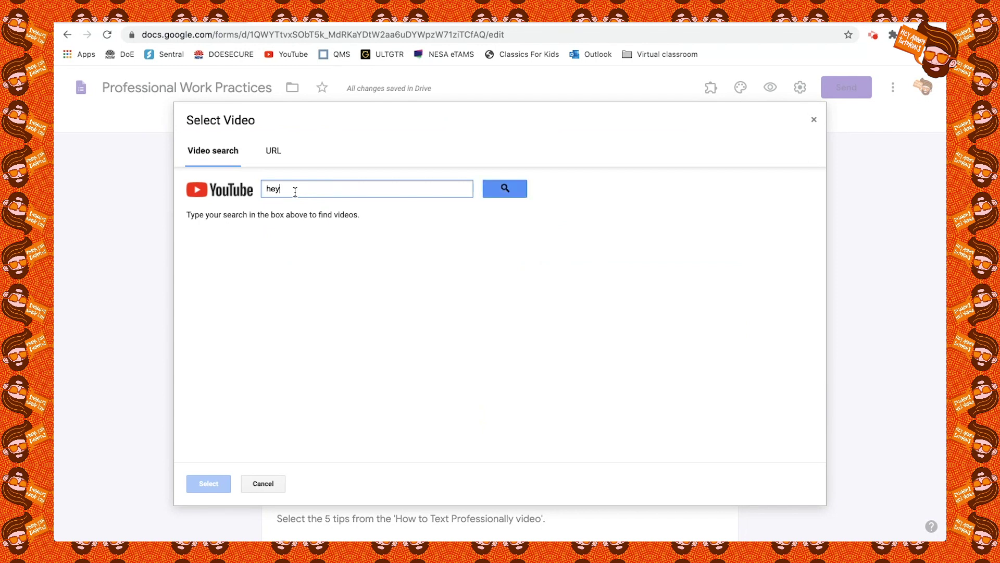
{"action": "key", "text": "Return"}
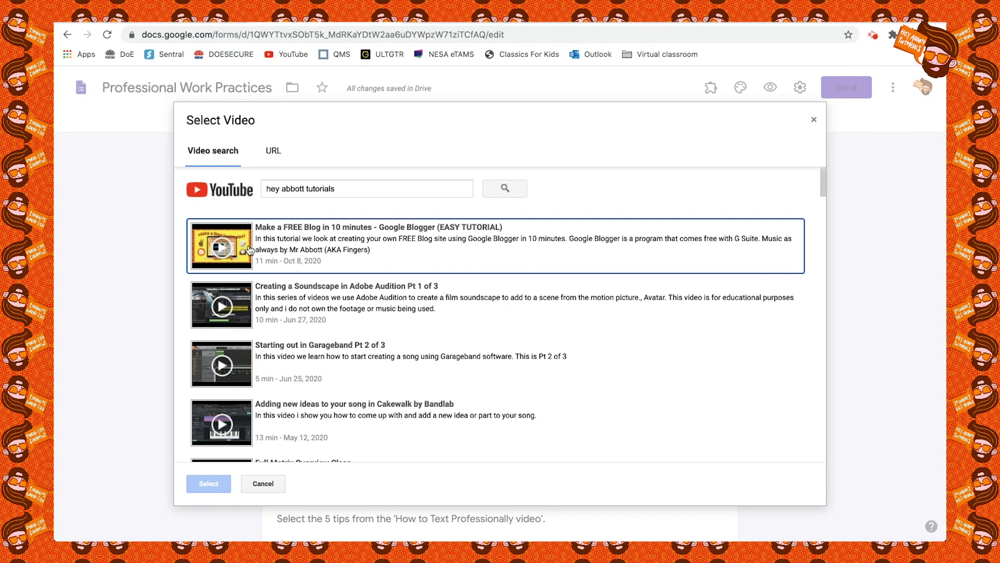
{"action": "left_click", "coordinate": [282, 247]}
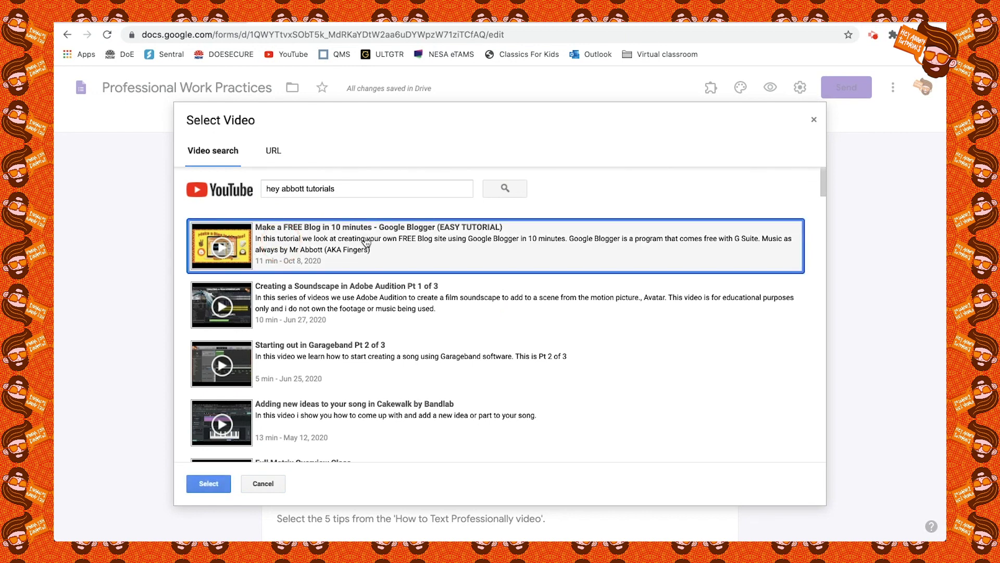
{"action": "left_click", "coordinate": [218, 484]}
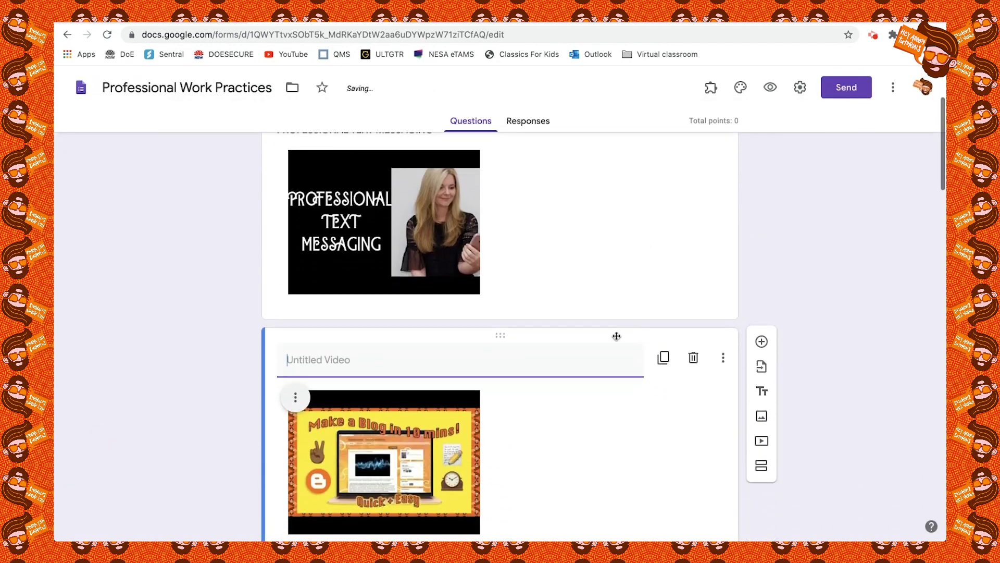
{"action": "left_click_drag", "start_coordinate": [502, 339], "coordinate": [514, 219]}
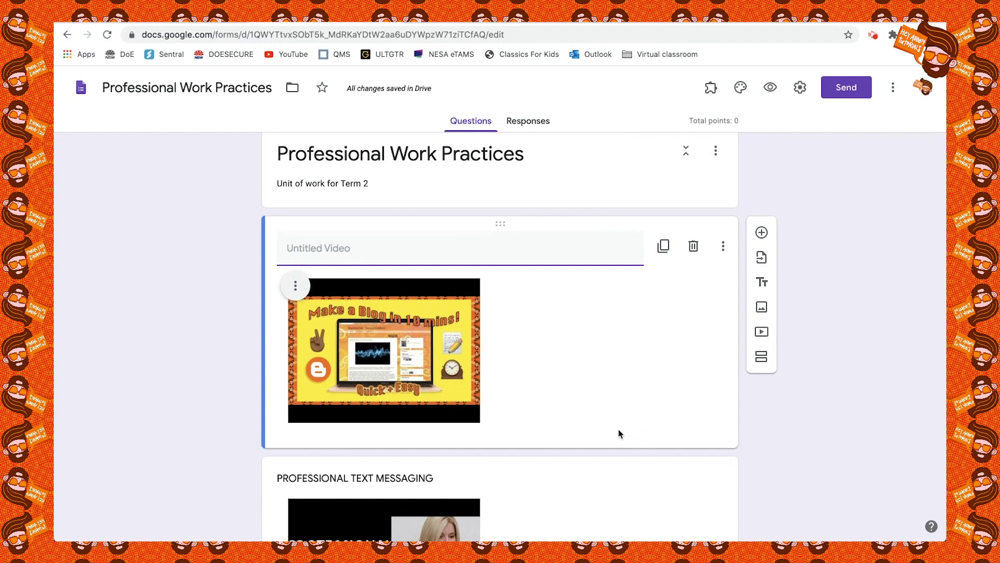
{"action": "left_click", "coordinate": [692, 246]}
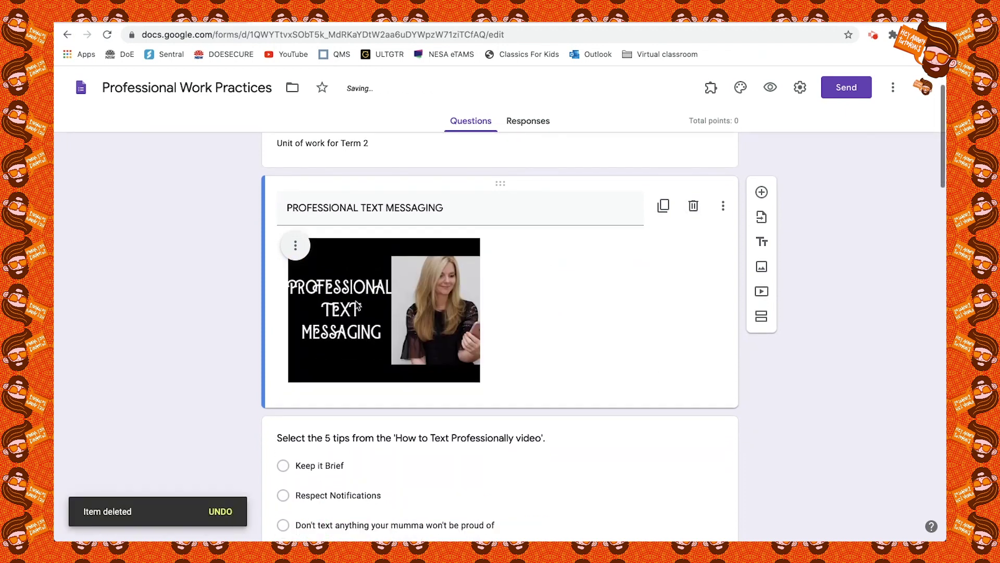
Centre the Professional Text Messaging image within its card
{"action": "scroll", "coordinate": [309, 183], "scroll_direction": "down", "scroll_amount": 2}
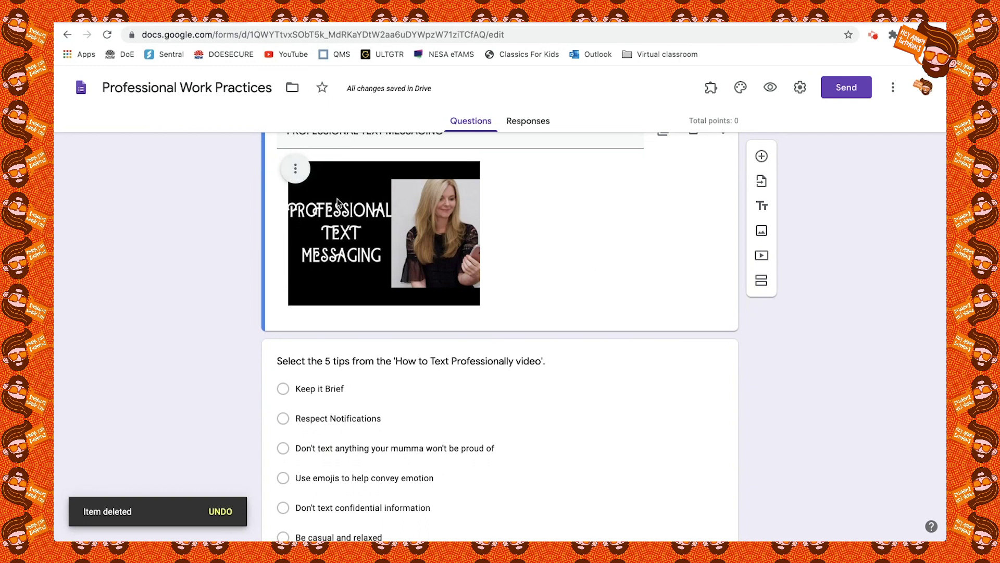
{"action": "left_click", "coordinate": [297, 172]}
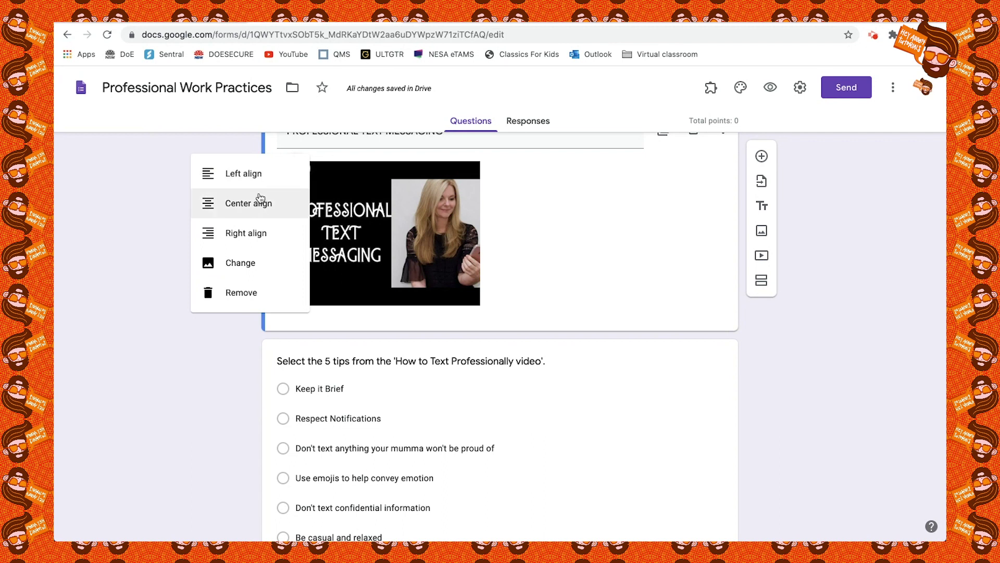
{"action": "left_click", "coordinate": [261, 203]}
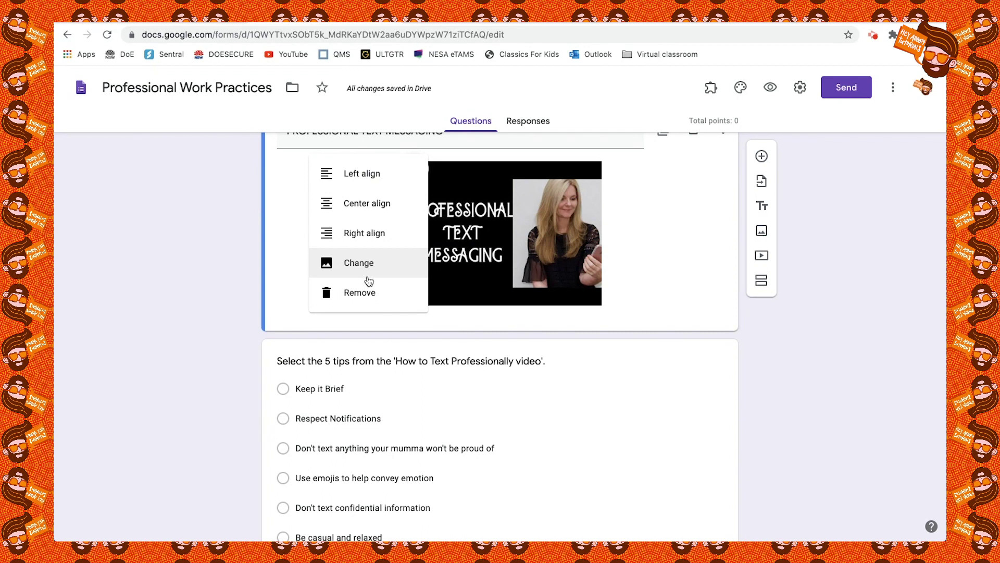
{"action": "left_click", "coordinate": [219, 290]}
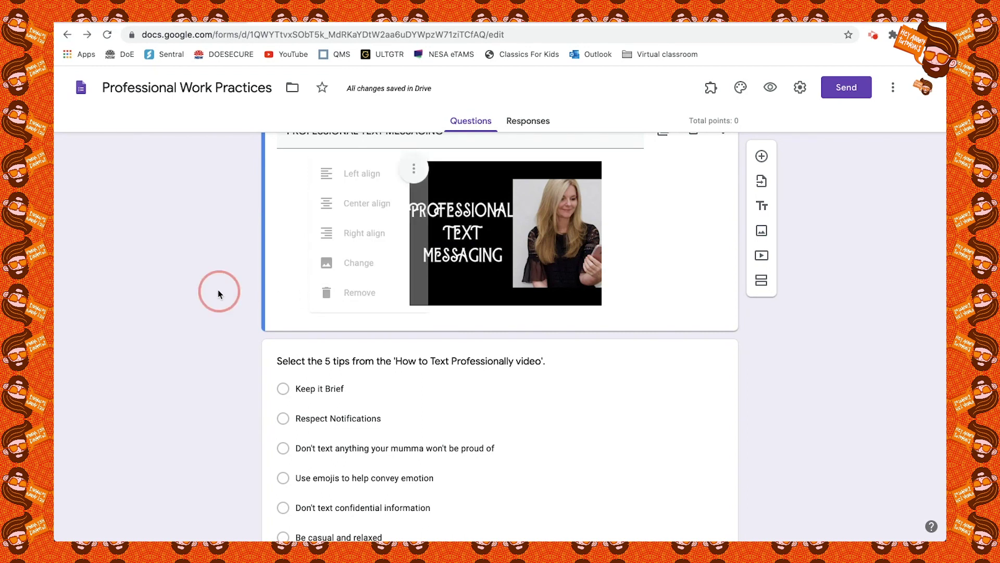
Select the texting-tips multiple-choice question and scroll through its tip options
{"action": "scroll", "coordinate": [761, 159], "scroll_direction": "down", "scroll_amount": 1}
{"action": "left_click", "coordinate": [400, 303]}
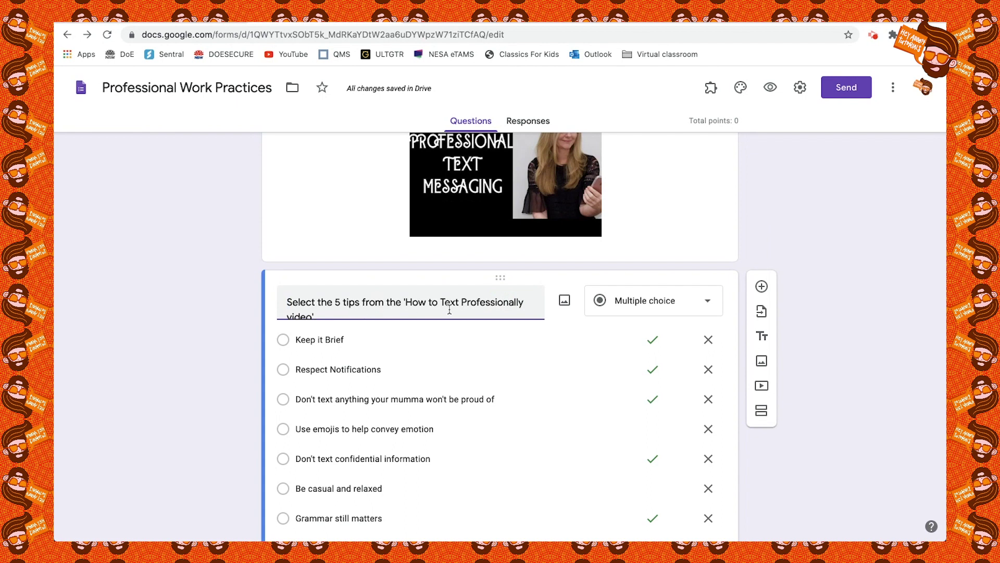
{"action": "scroll", "coordinate": [411, 305], "scroll_direction": "down", "scroll_amount": 1}
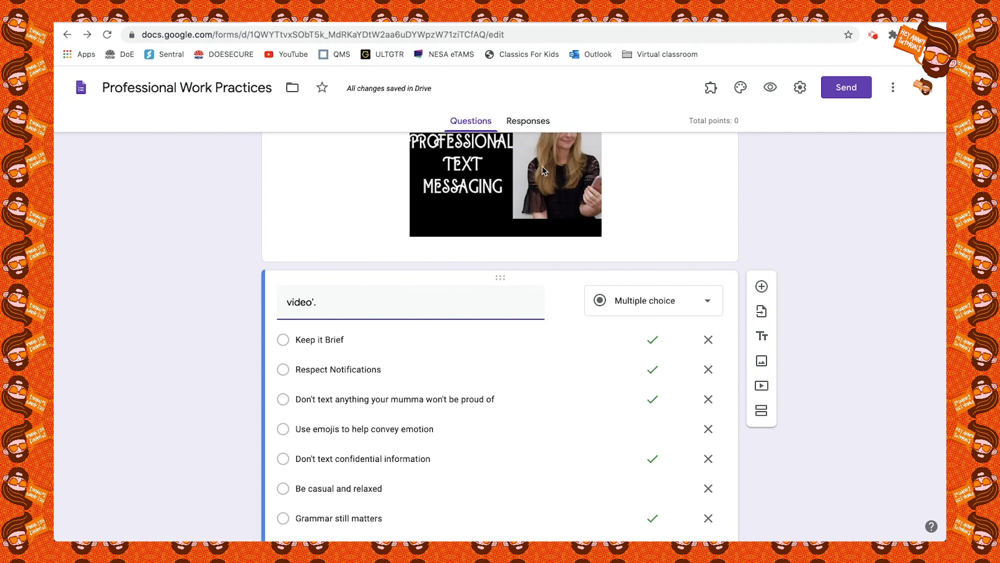
{"action": "scroll", "coordinate": [535, 204], "scroll_direction": "down", "scroll_amount": 1}
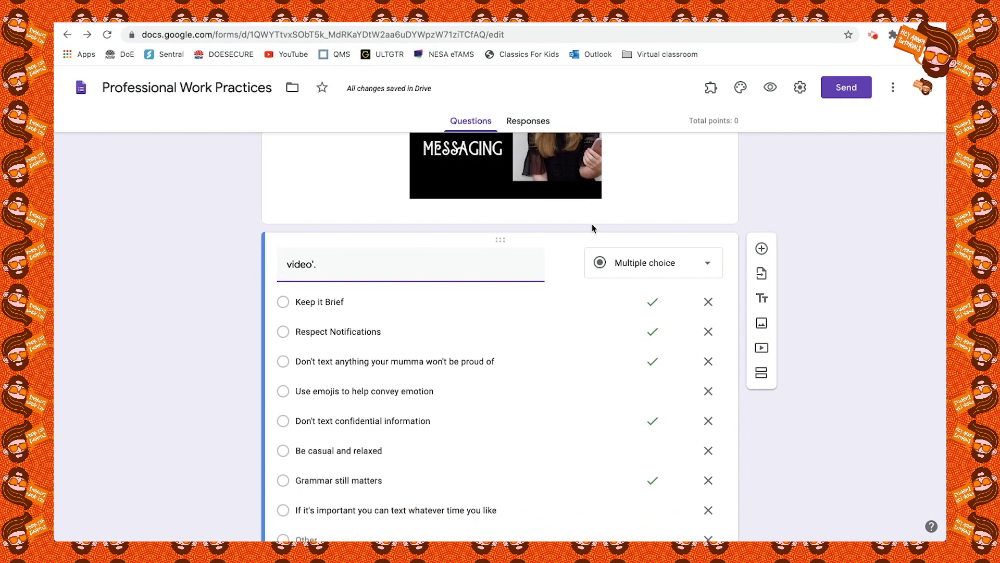
{"action": "scroll", "coordinate": [463, 232], "scroll_direction": "down", "scroll_amount": 4}
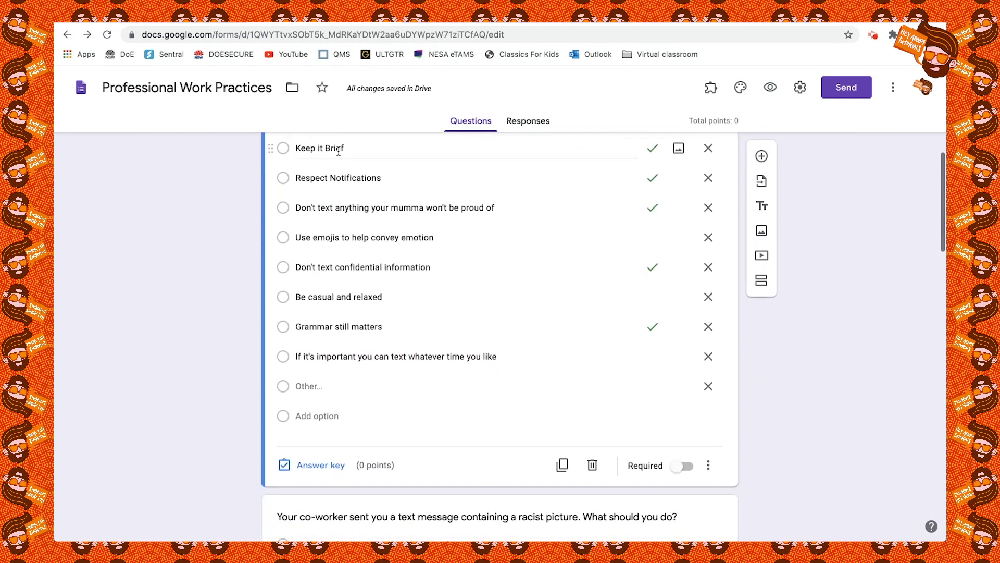
{"action": "scroll", "coordinate": [626, 219], "scroll_direction": "up", "scroll_amount": 3}
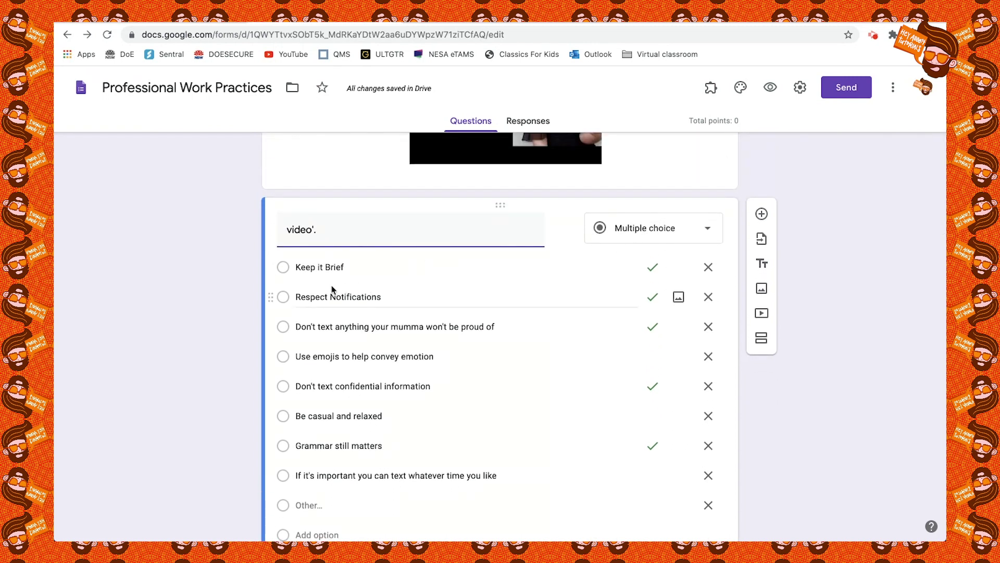
{"action": "scroll", "coordinate": [342, 396], "scroll_direction": "down", "scroll_amount": 1}
{"action": "scroll", "coordinate": [342, 396], "scroll_direction": "down", "scroll_amount": 2}
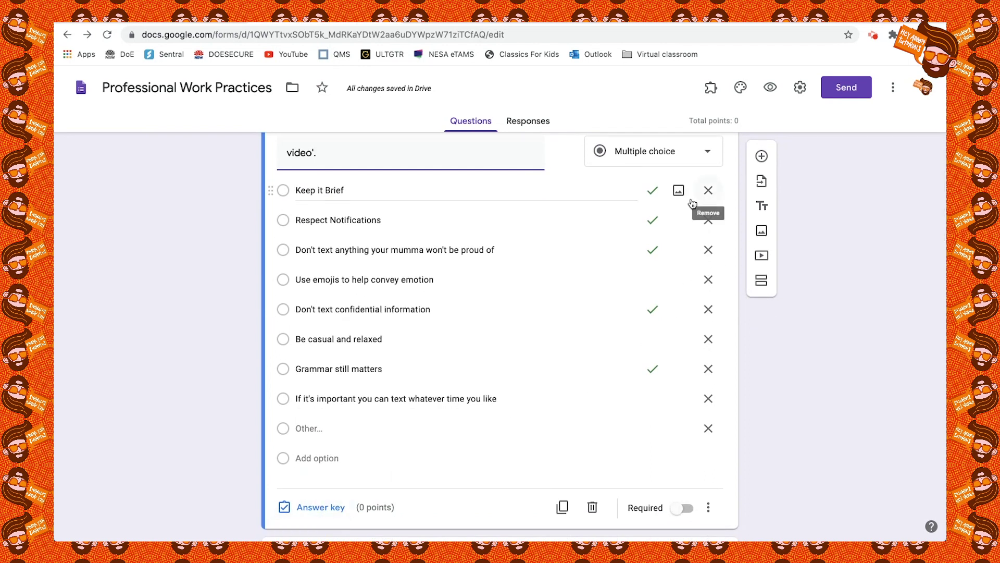
In the tips question's answer key, unmark Keep it Brief and correct the marked tips
{"action": "left_click", "coordinate": [319, 513]}
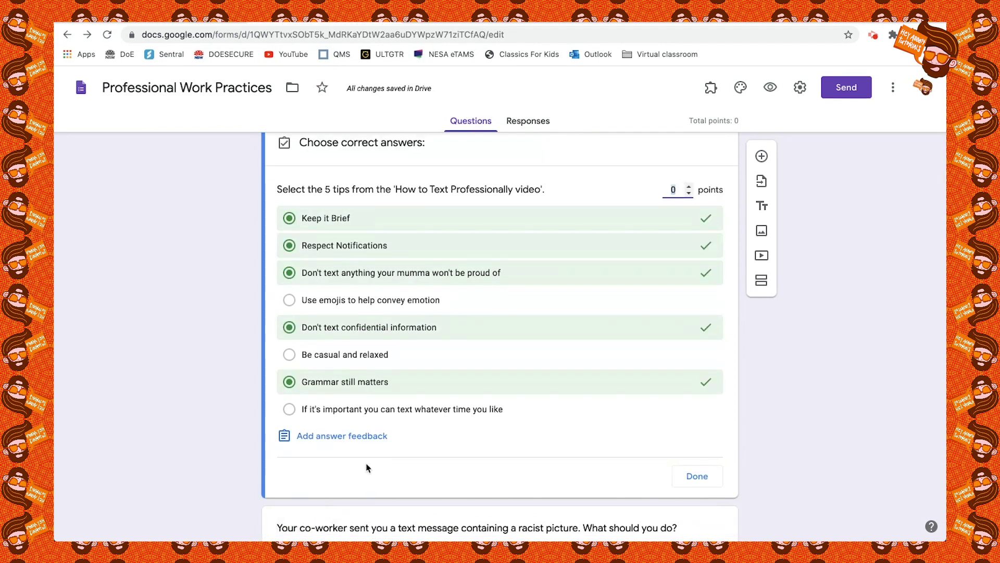
{"action": "left_click", "coordinate": [703, 226]}
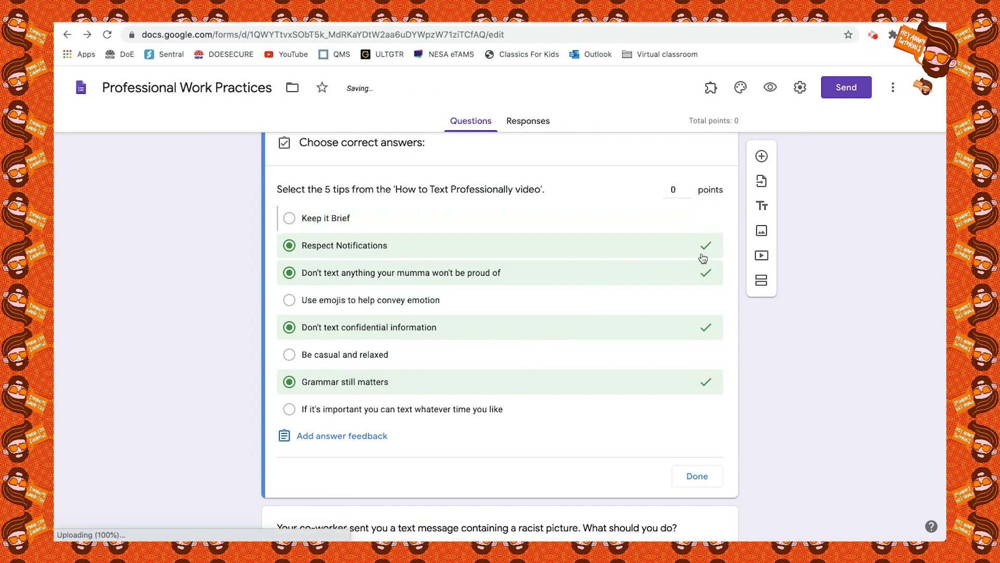
{"action": "left_click", "coordinate": [703, 248]}
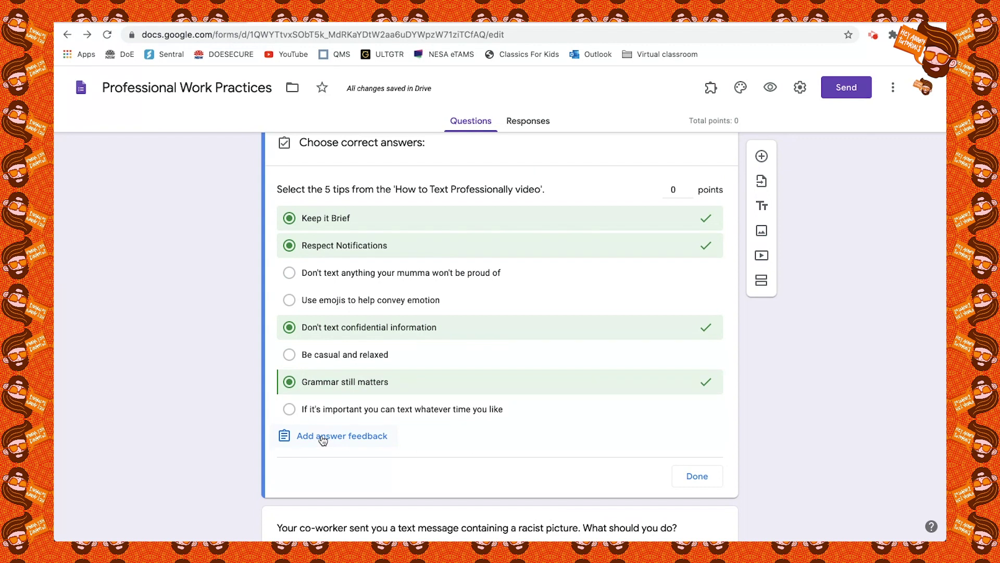
Add incorrect-answer feedback 'Please watch the video again and redo t' and correct-answer feedback 'Well done!!!'
{"action": "left_click", "coordinate": [323, 441]}
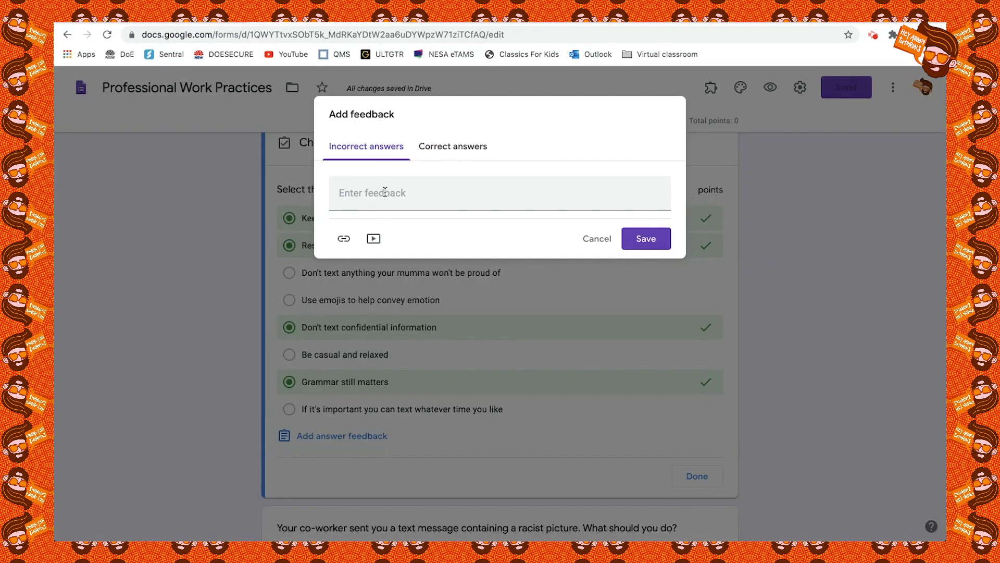
{"action": "left_click", "coordinate": [385, 192]}
{"action": "type", "text": "Please watch the video agai"}
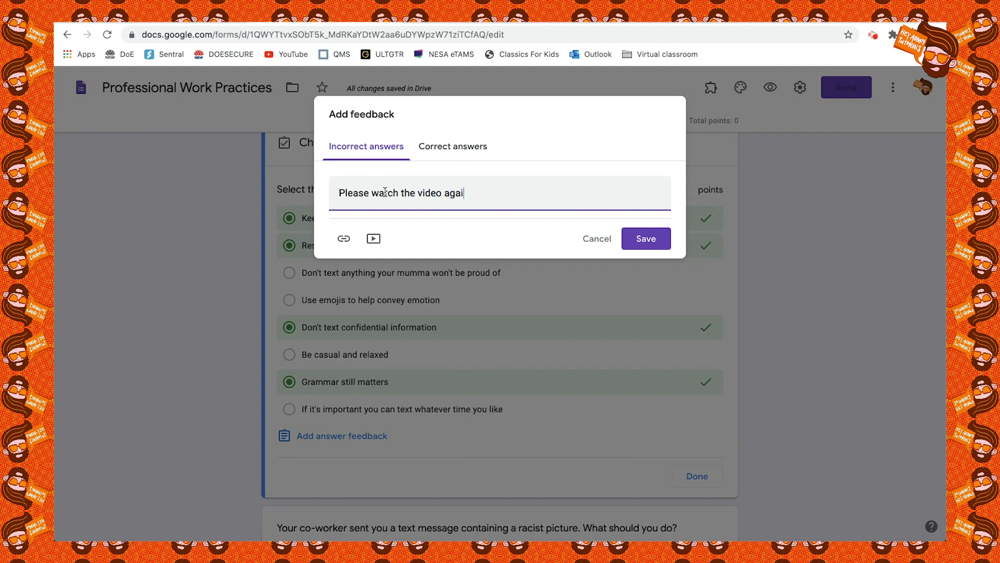
{"action": "type", "text": "n and redo this question"}
{"action": "left_click", "coordinate": [450, 146]}
{"action": "left_click", "coordinate": [374, 189]}
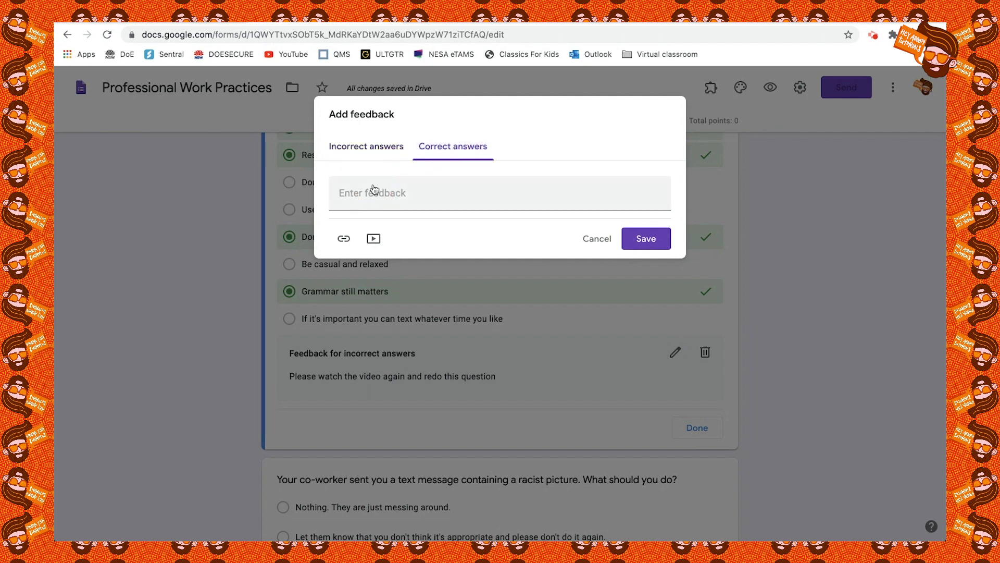
{"action": "type", "text": "Well done!!!"}
{"action": "left_click", "coordinate": [647, 238]}
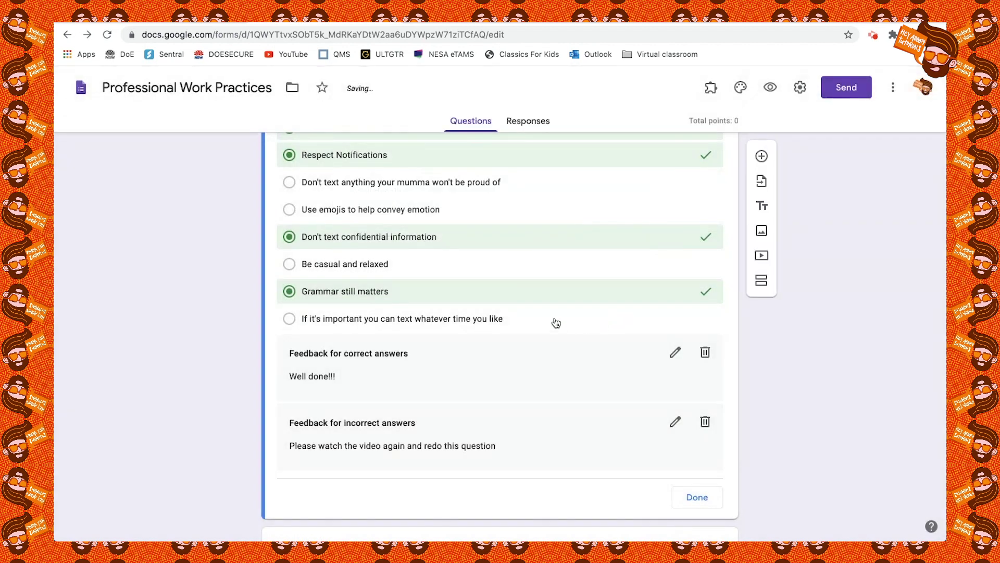
{"action": "scroll", "coordinate": [556, 323], "scroll_direction": "down", "scroll_amount": 2}
Close the answer key and scroll down through the form's sections
{"action": "left_click", "coordinate": [696, 451]}
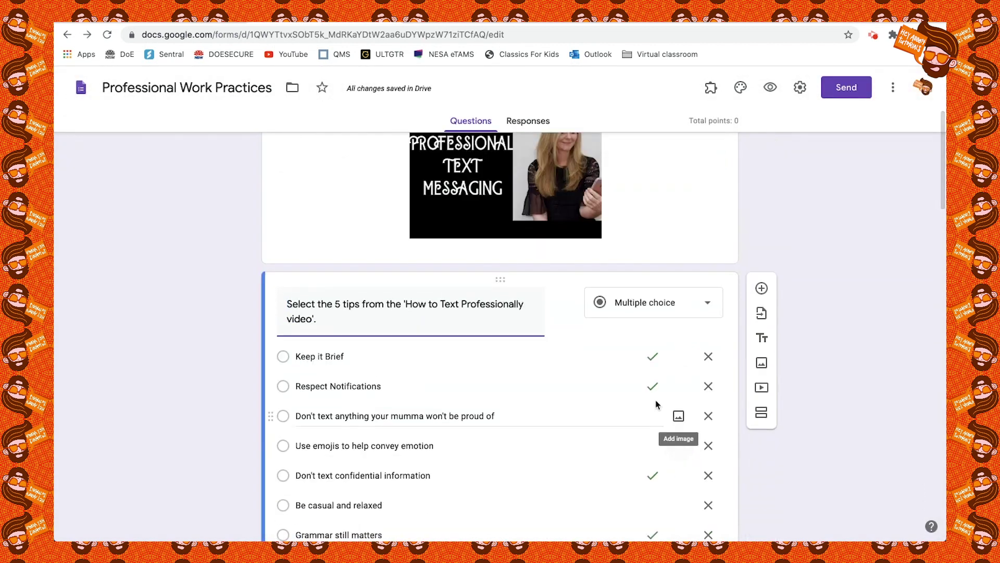
{"action": "scroll", "coordinate": [656, 401], "scroll_direction": "down", "scroll_amount": 6}
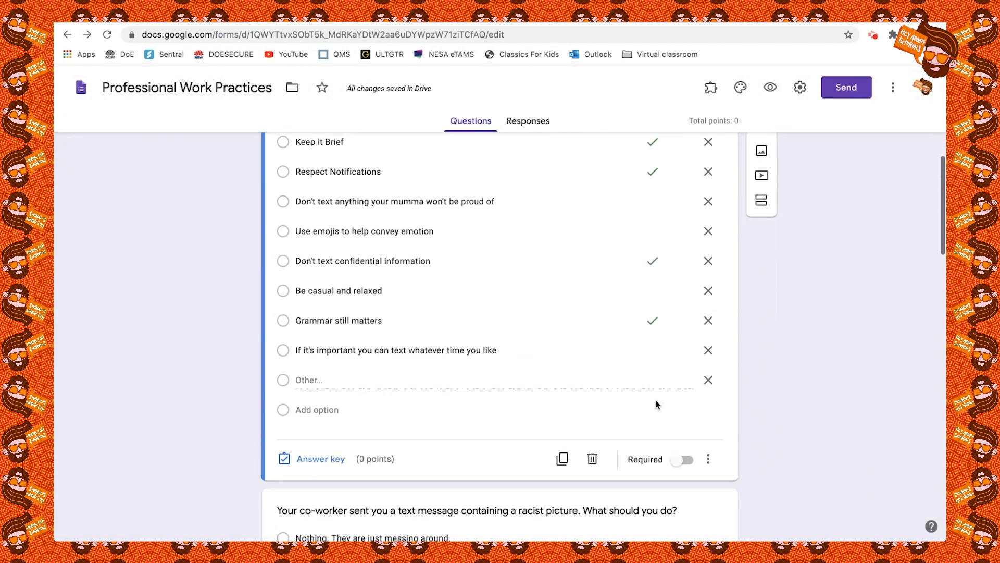
{"action": "scroll", "coordinate": [655, 404], "scroll_direction": "down", "scroll_amount": 3}
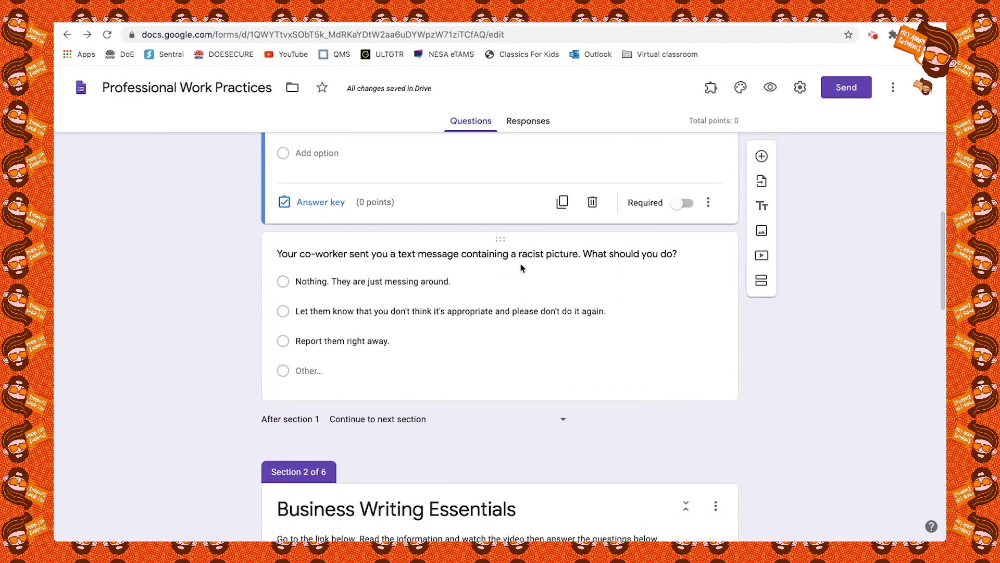
{"action": "scroll", "coordinate": [494, 277], "scroll_direction": "down", "scroll_amount": 4}
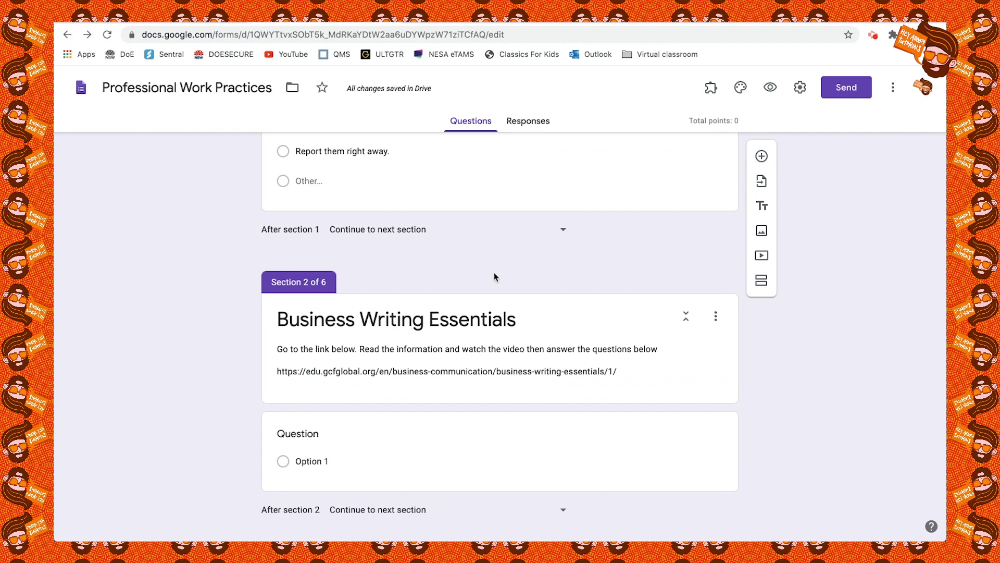
{"action": "scroll", "coordinate": [494, 276], "scroll_direction": "down", "scroll_amount": 1}
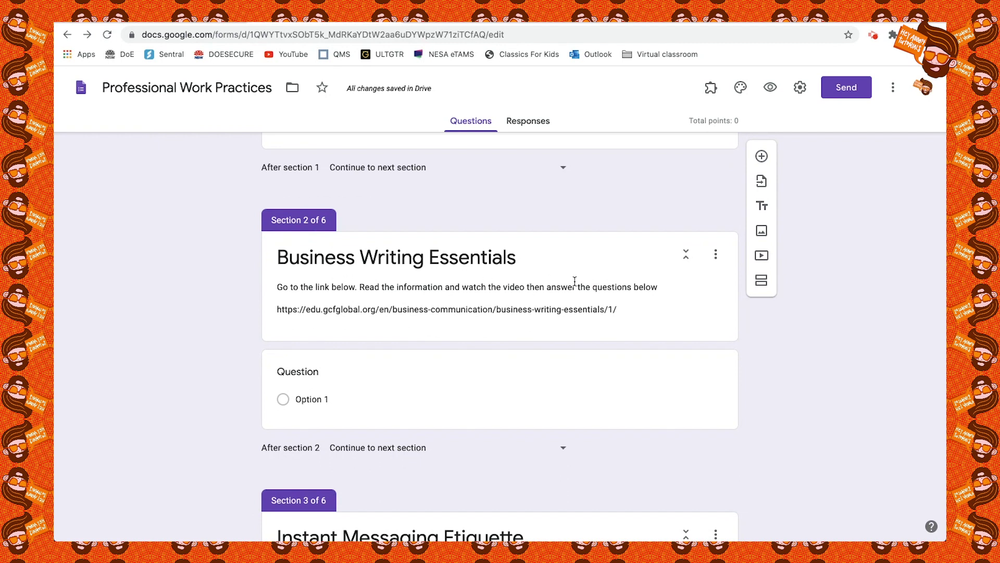
Select the Business Writing Essentials description, leave it unchanged, and return to the Forms home page
{"action": "left_click", "coordinate": [590, 311]}
{"action": "key", "text": "ctrl+a"}
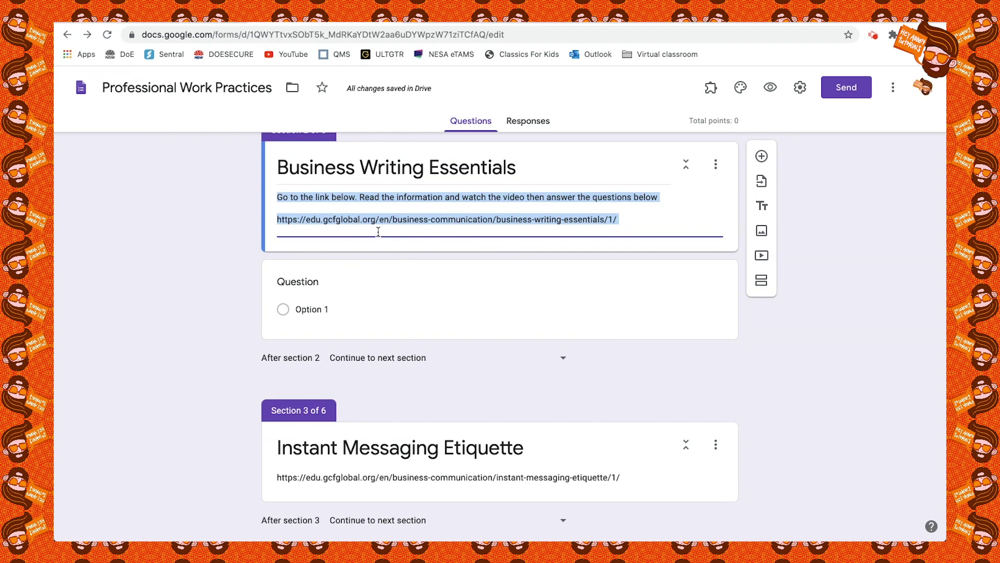
{"action": "left_click", "coordinate": [237, 274]}
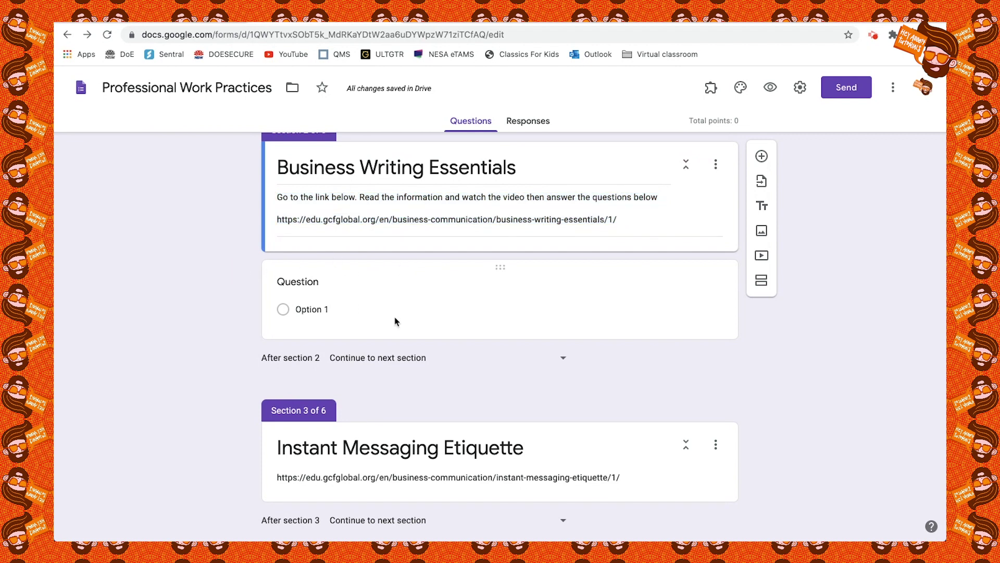
{"action": "scroll", "coordinate": [395, 317], "scroll_direction": "down", "scroll_amount": 6}
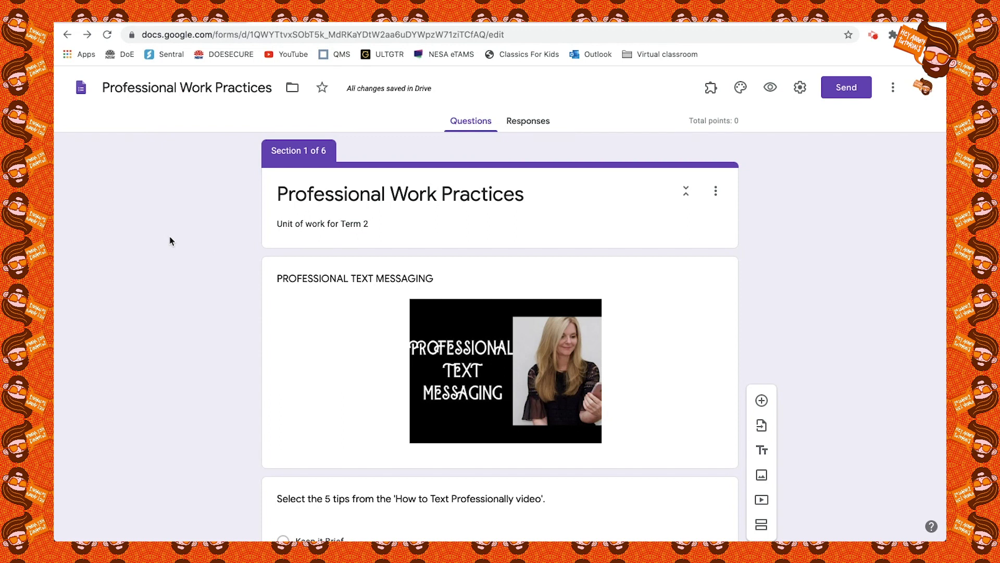
{"action": "left_click", "coordinate": [395, 16]}
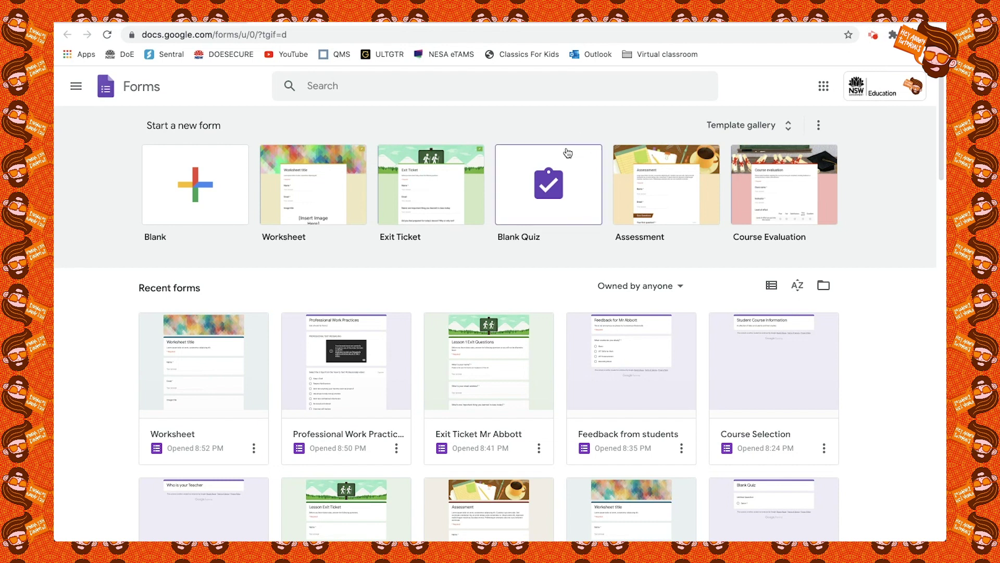
Create a new form from the Worksheet template and select its file name
{"action": "left_click", "coordinate": [322, 197]}
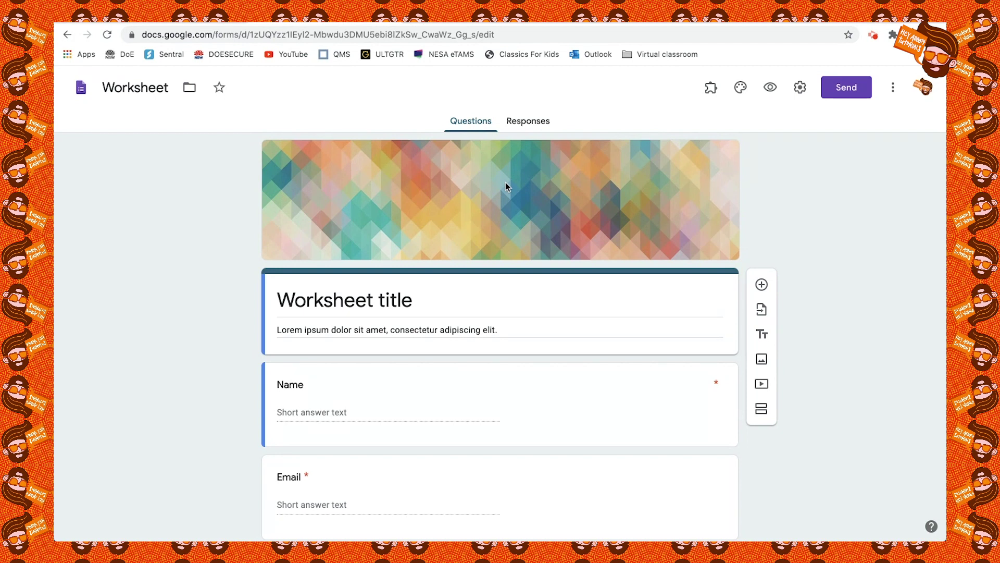
{"action": "left_click", "coordinate": [158, 88]}
Name the file 'Art Sheet', title it 'Visual Arts Worksheet', description 'Answer Questions based on the pictures provided'
{"action": "left_click_drag", "start_coordinate": [168, 88], "coordinate": [78, 89]}
{"action": "type", "text": "Art Sheet"}
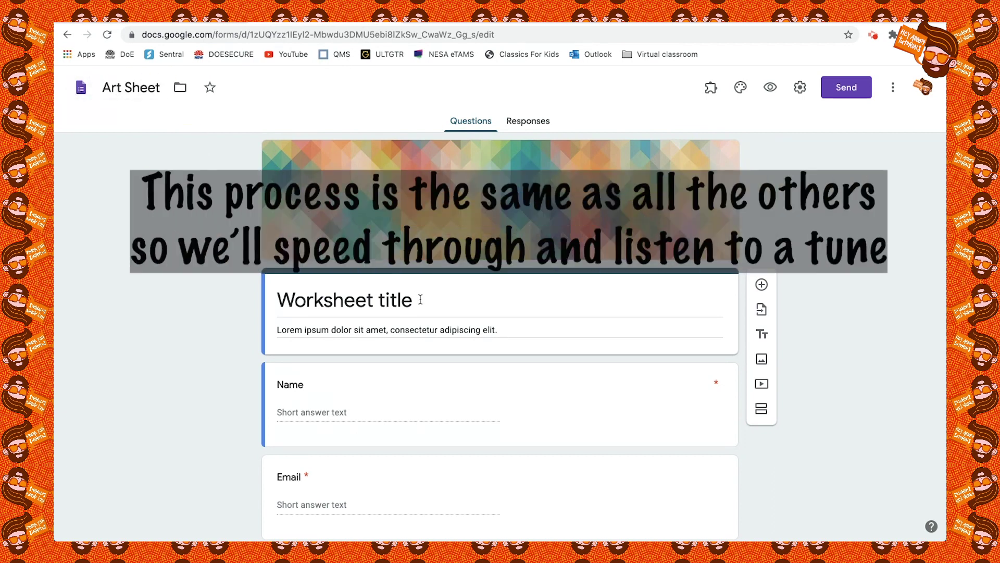
{"action": "left_click_drag", "start_coordinate": [420, 300], "coordinate": [265, 308]}
{"action": "type", "text": "Visual Arts Worksheet"}
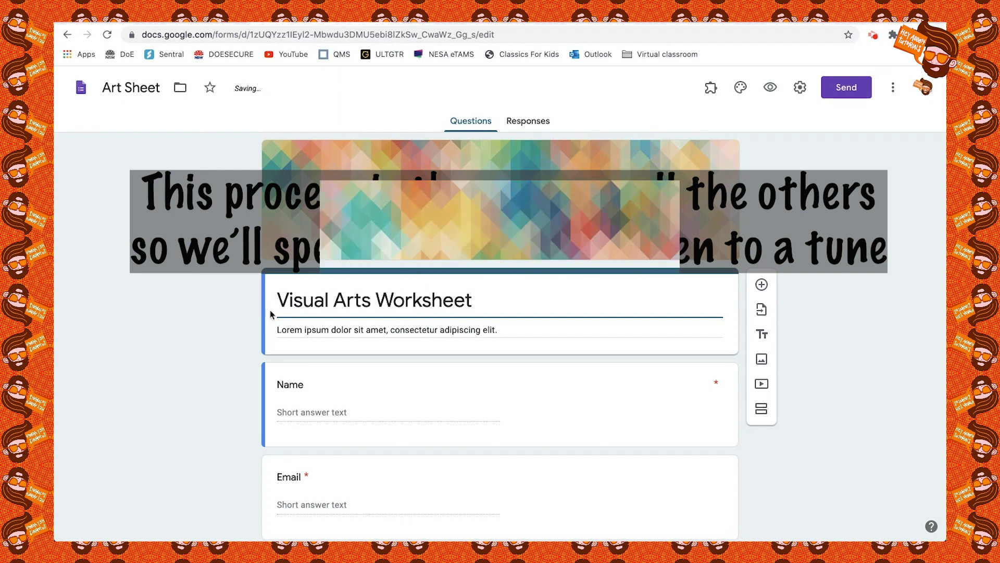
{"action": "key", "text": "Tab"}
{"action": "type", "text": "An"}
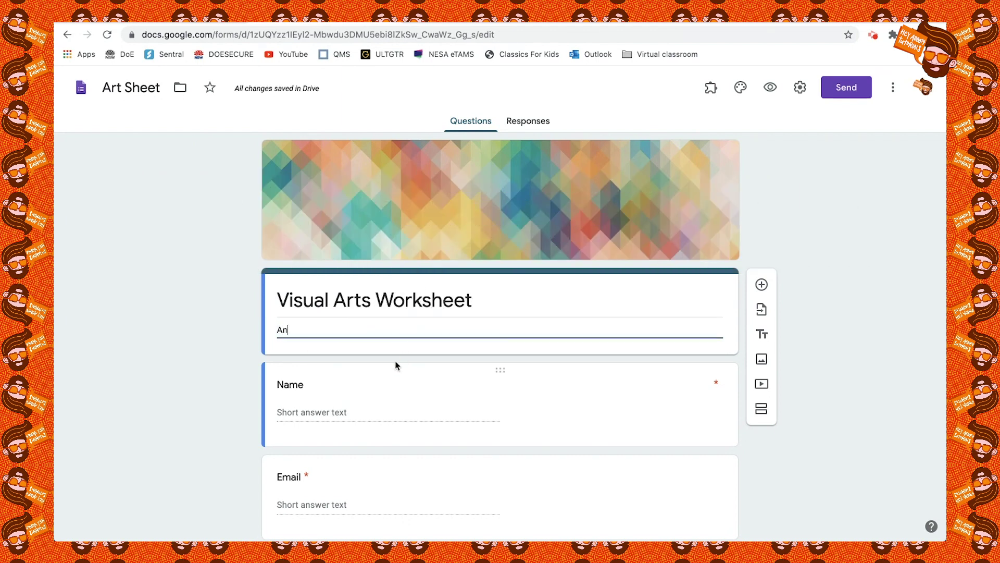
{"action": "type", "text": "swer Questions based on the pictures provided"}
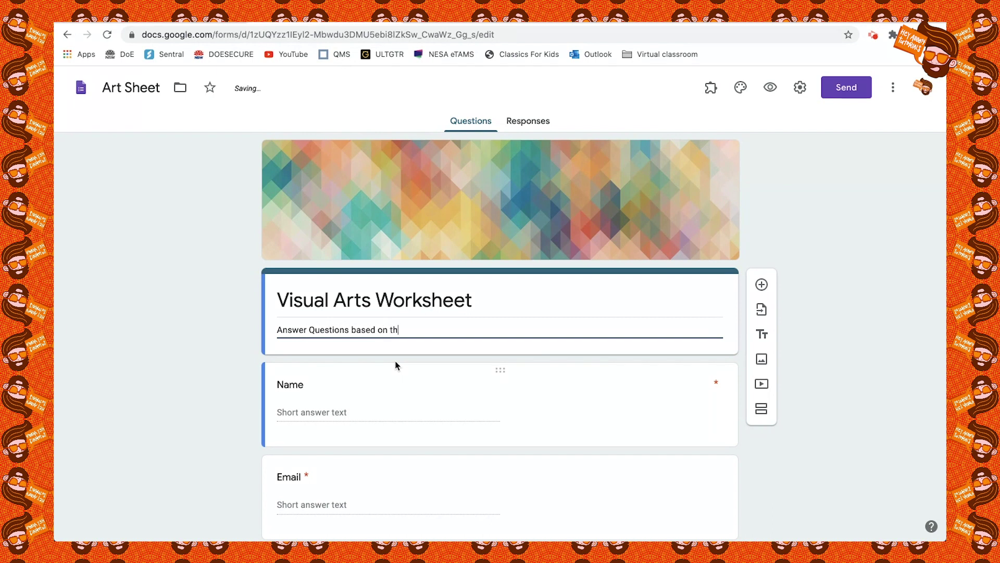
Check the template's Name and Email questions
{"action": "left_click", "coordinate": [421, 375]}
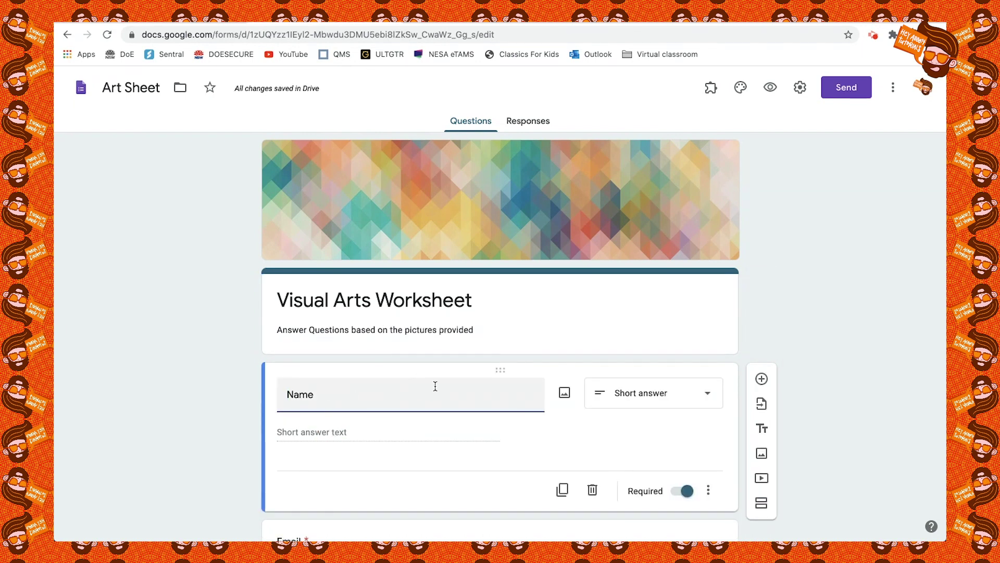
{"action": "scroll", "coordinate": [435, 386], "scroll_direction": "down", "scroll_amount": 2}
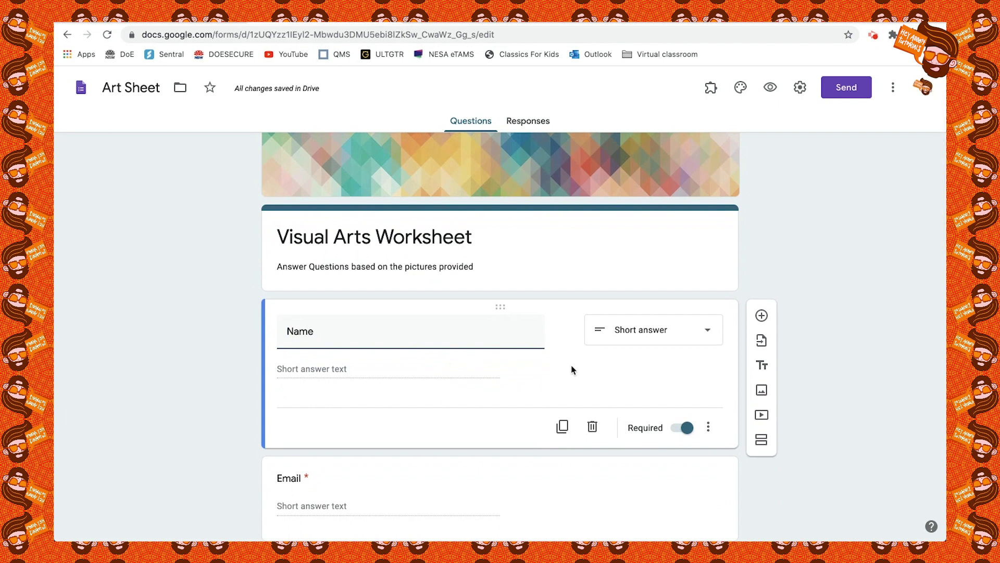
{"action": "scroll", "coordinate": [571, 370], "scroll_direction": "down", "scroll_amount": 2}
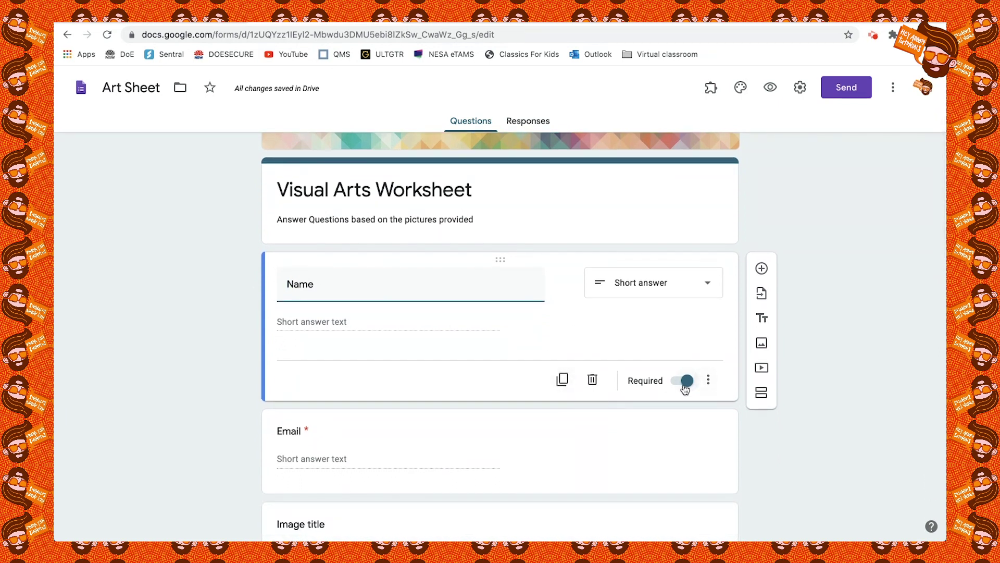
{"action": "scroll", "coordinate": [683, 390], "scroll_direction": "down", "scroll_amount": 5}
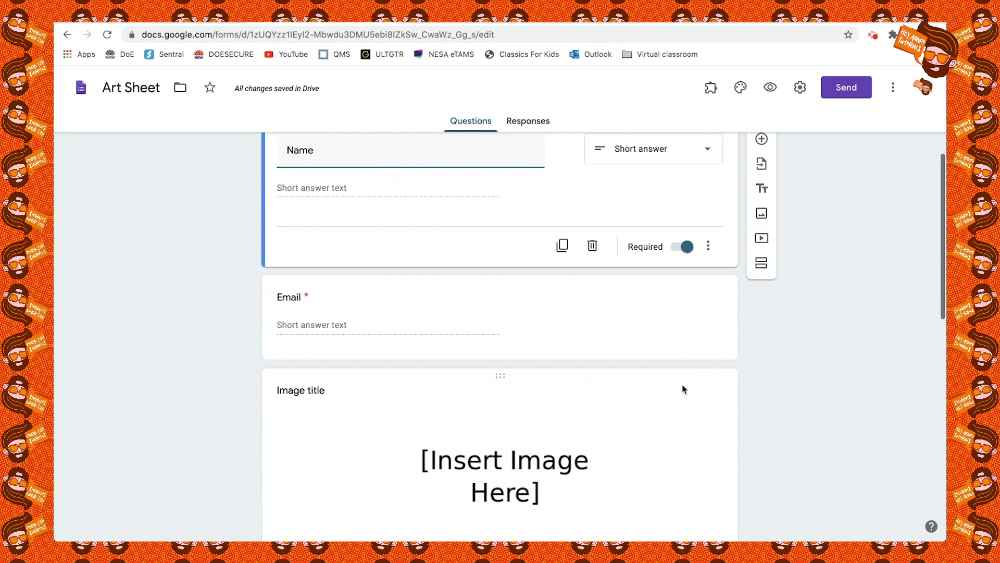
{"action": "left_click", "coordinate": [478, 293]}
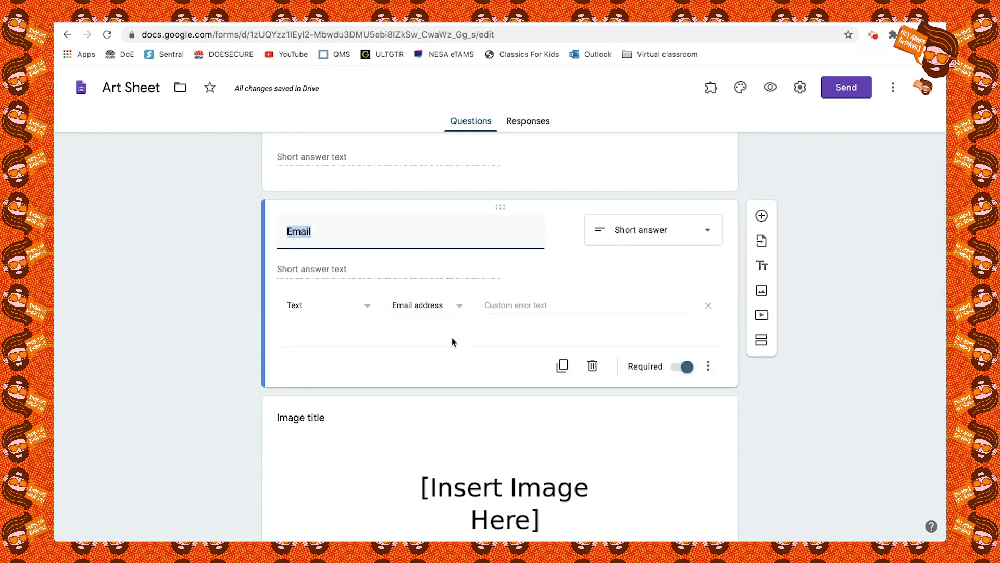
{"action": "scroll", "coordinate": [541, 342], "scroll_direction": "down", "scroll_amount": 4}
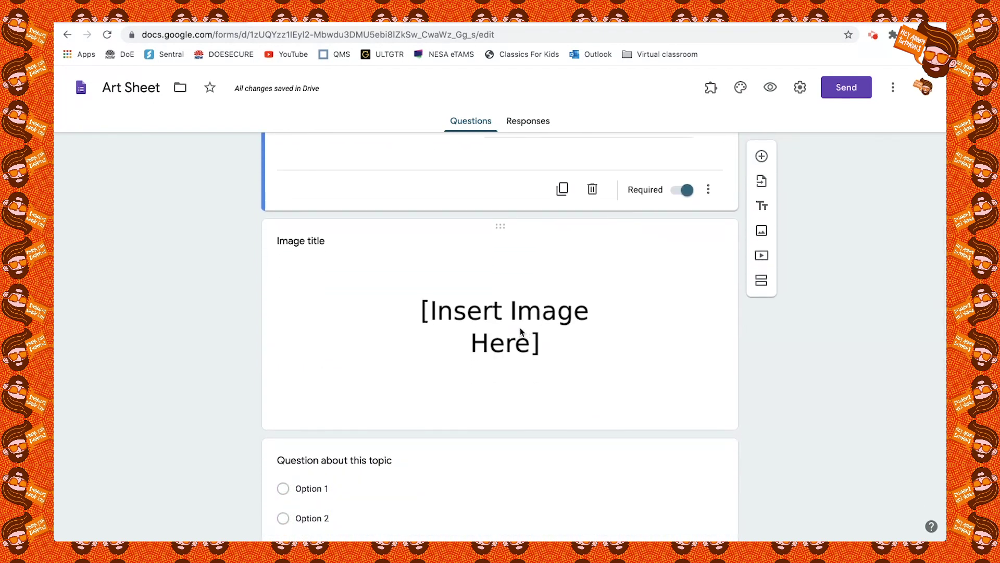
Retitle the image item with the illustrator's name credit
{"action": "left_click", "coordinate": [521, 331]}
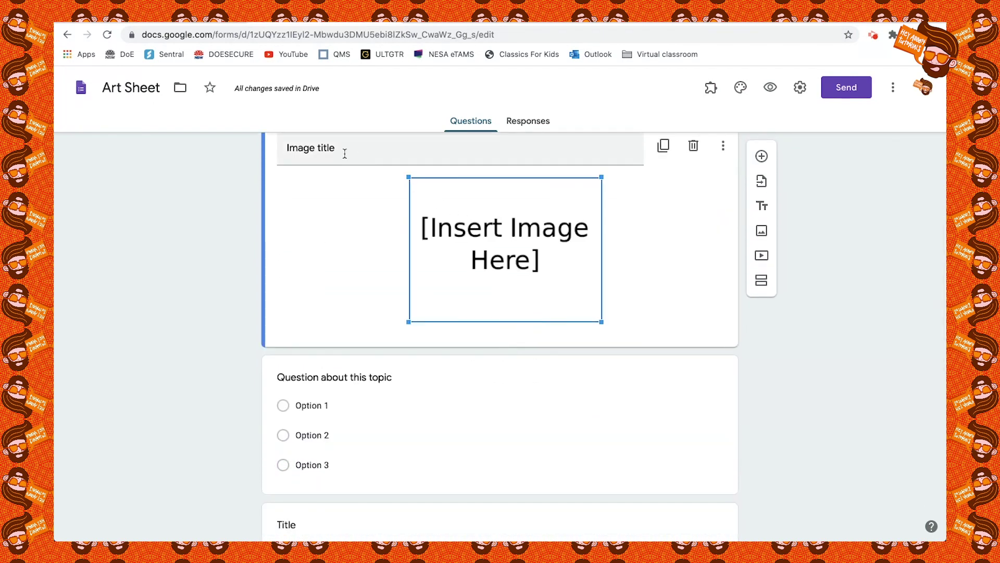
{"action": "triple_click", "coordinate": [344, 153]}
{"action": "key", "text": "BackSpace"}
{"action": "type", "text": "Chrissy Lau "}
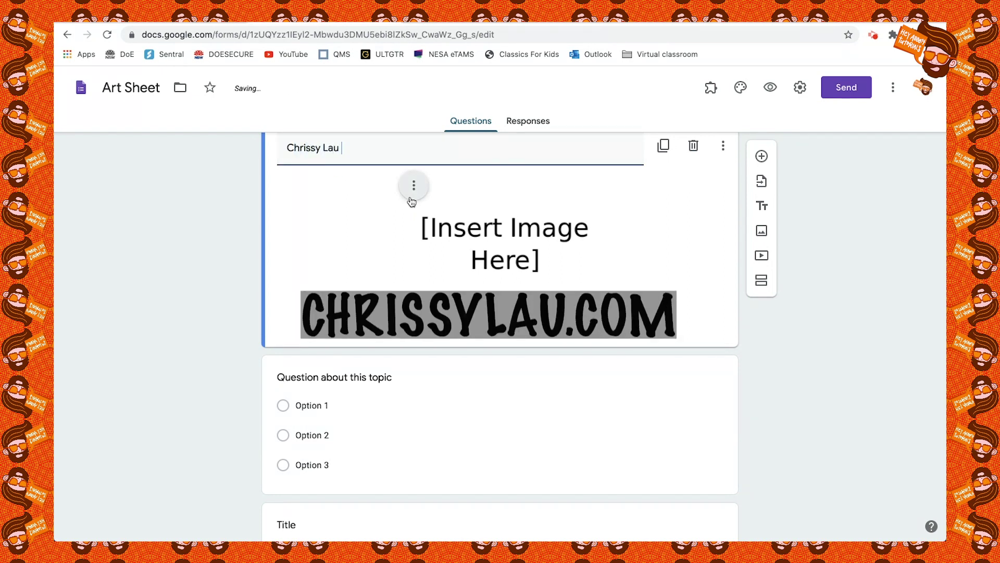
{"action": "type", "text": "Illustration"}
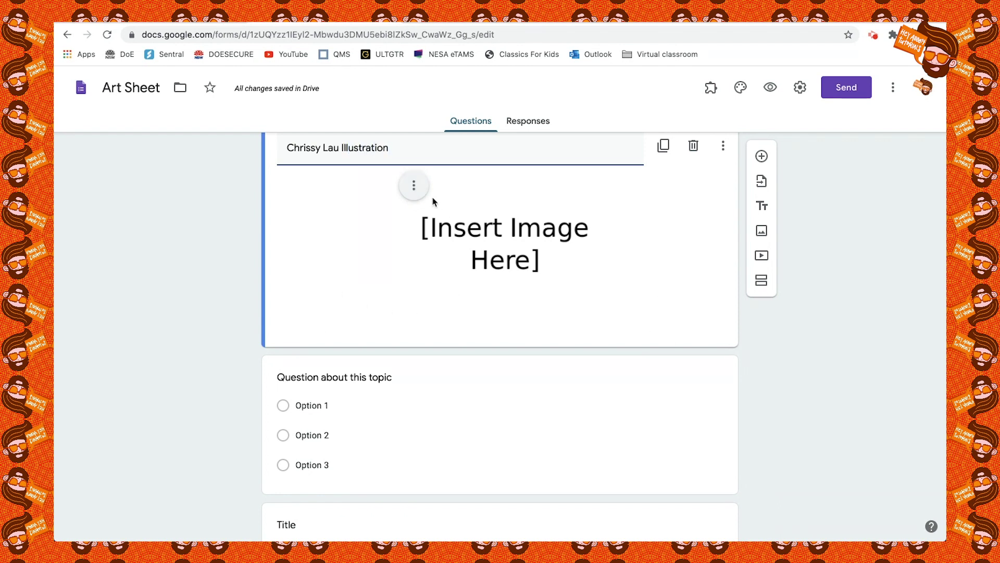
Replace the placeholder picture with the rose-crowned portrait illustration file
{"action": "left_click", "coordinate": [413, 190]}
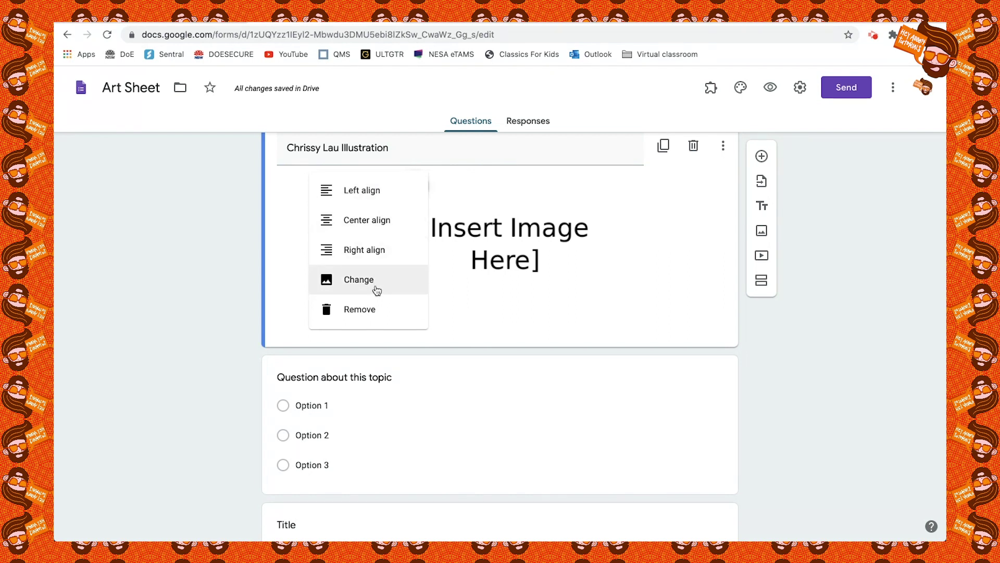
{"action": "left_click", "coordinate": [376, 288]}
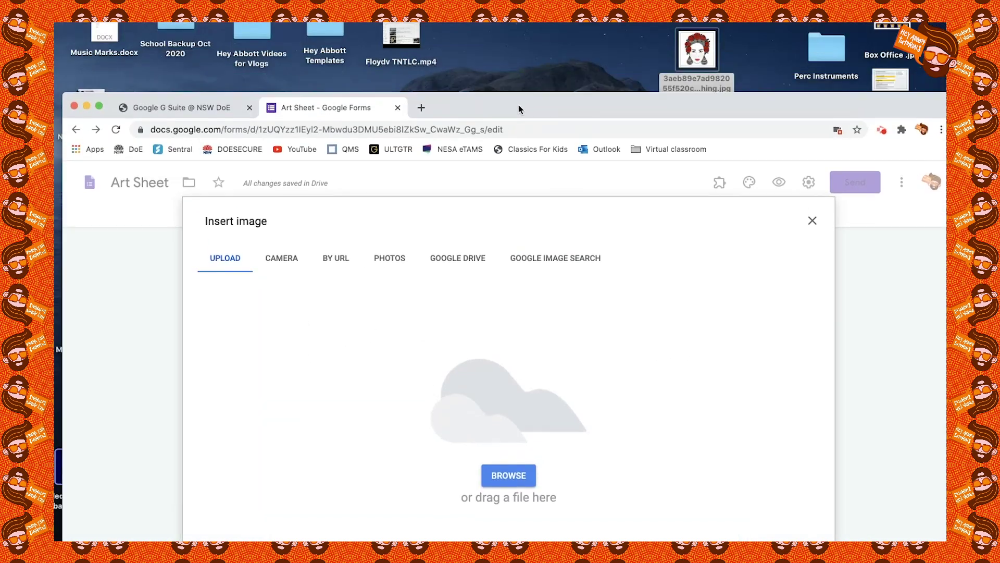
{"action": "left_click_drag", "start_coordinate": [695, 62], "coordinate": [550, 352]}
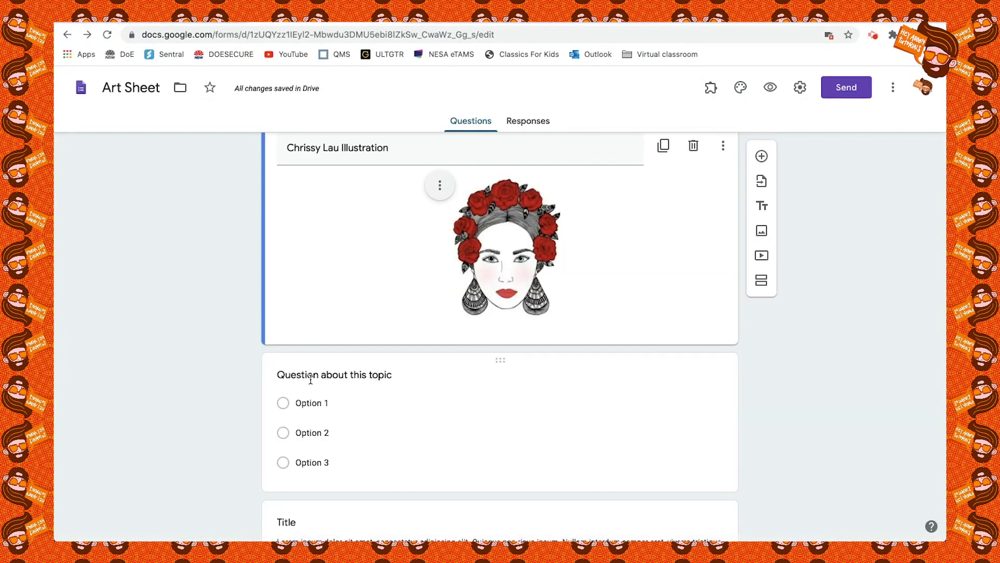
Make the first question a required short answer asking what the eye is first drawn to in this image
{"action": "left_click", "coordinate": [314, 376]}
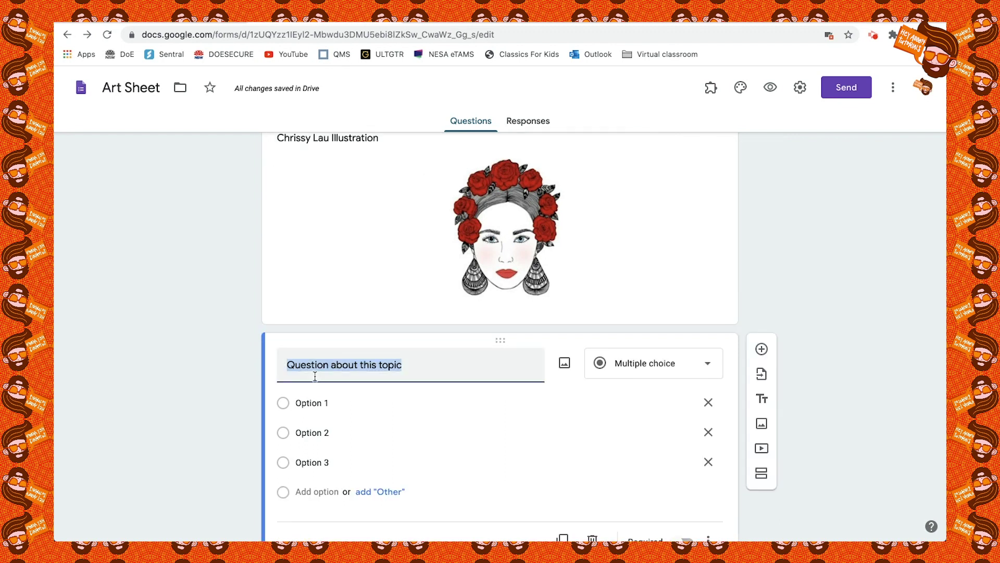
{"action": "type", "text": "What is the"}
{"action": "key", "text": "BackSpace"}
{"action": "key", "text": "BackSpace"}
{"action": "key", "text": "BackSpace"}
{"action": "key", "text": "BackSpace"}
{"action": "key", "text": "BackSpace"}
{"action": "key", "text": "BackSpace"}
{"action": "key", "text": "BackSpace"}
{"action": "type", "text": "first thin"}
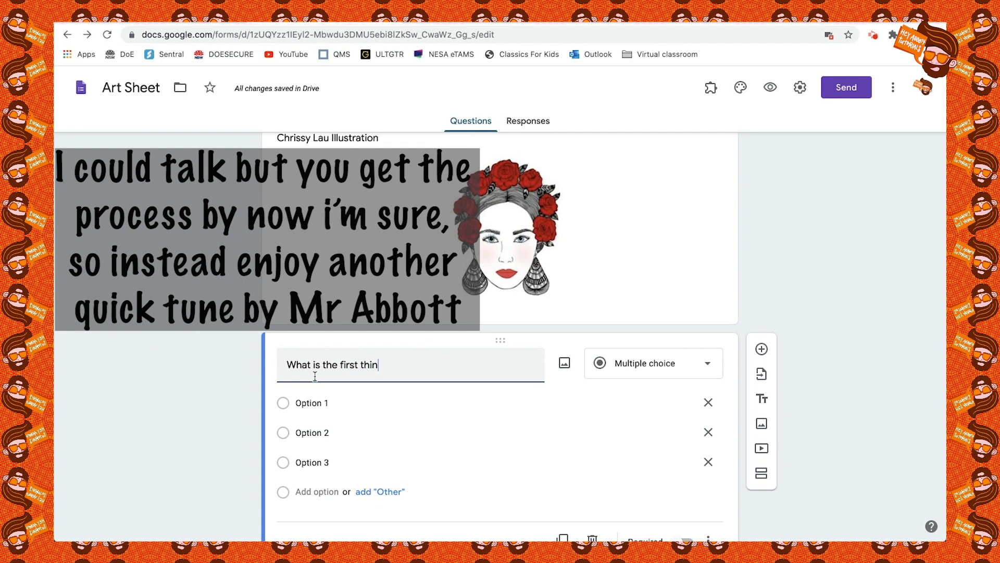
{"action": "type", "text": "g your eye is drawn to in this image?"}
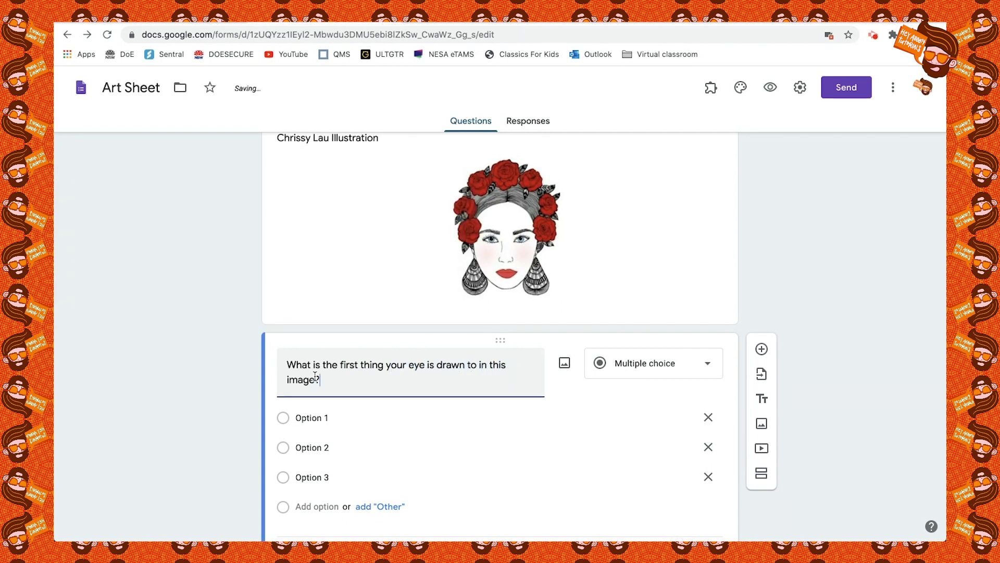
{"action": "scroll", "coordinate": [521, 417], "scroll_direction": "down", "scroll_amount": 2}
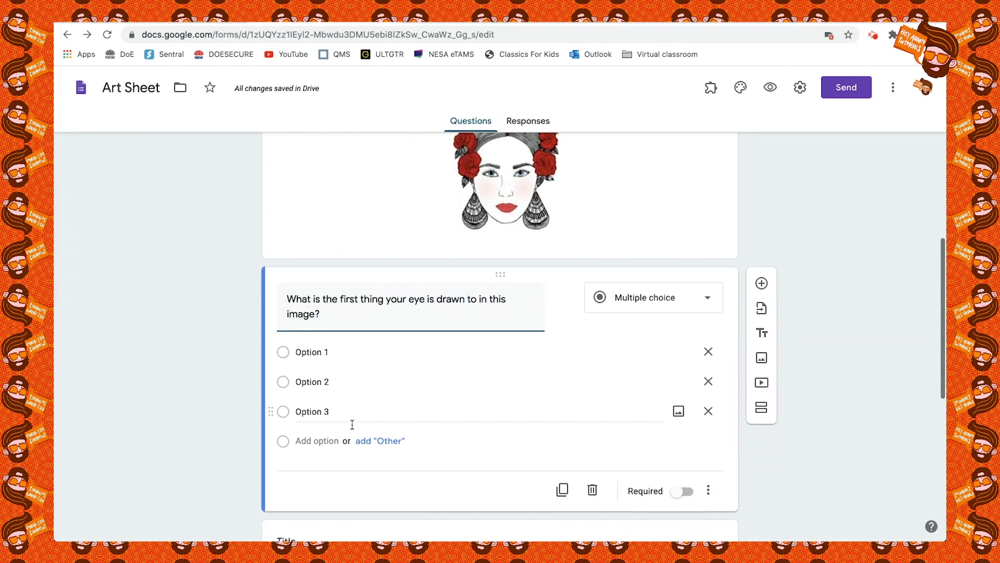
{"action": "left_click", "coordinate": [628, 300]}
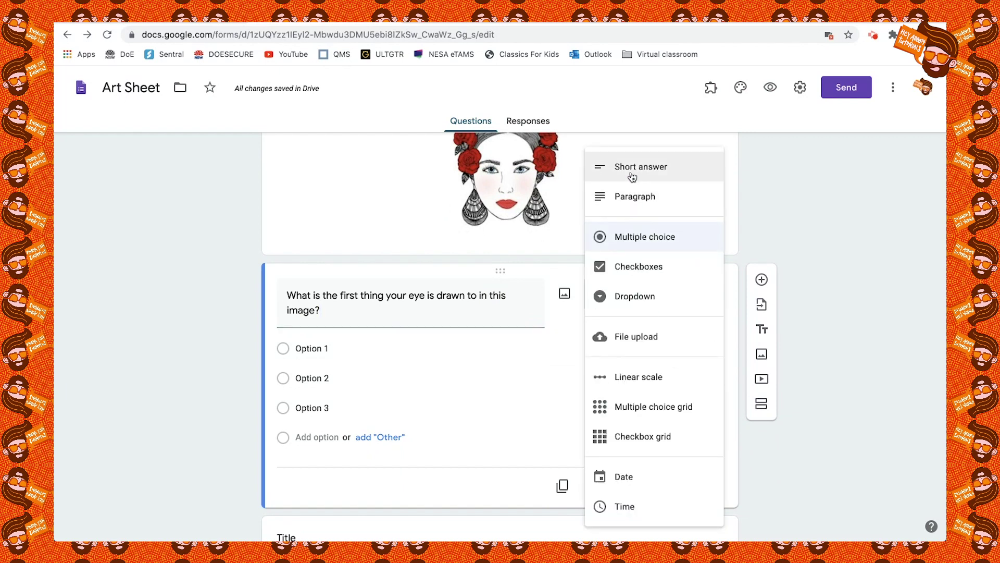
{"action": "left_click", "coordinate": [579, 170]}
{"action": "scroll", "coordinate": [677, 364], "scroll_direction": "down", "scroll_amount": 1}
{"action": "left_click", "coordinate": [685, 357]}
{"action": "scroll", "coordinate": [686, 356], "scroll_direction": "up", "scroll_amount": 2}
Add a required Paragraph question 'Explain the use of Texture in this image'
{"action": "left_click", "coordinate": [760, 300]}
{"action": "type", "text": "Exp"}
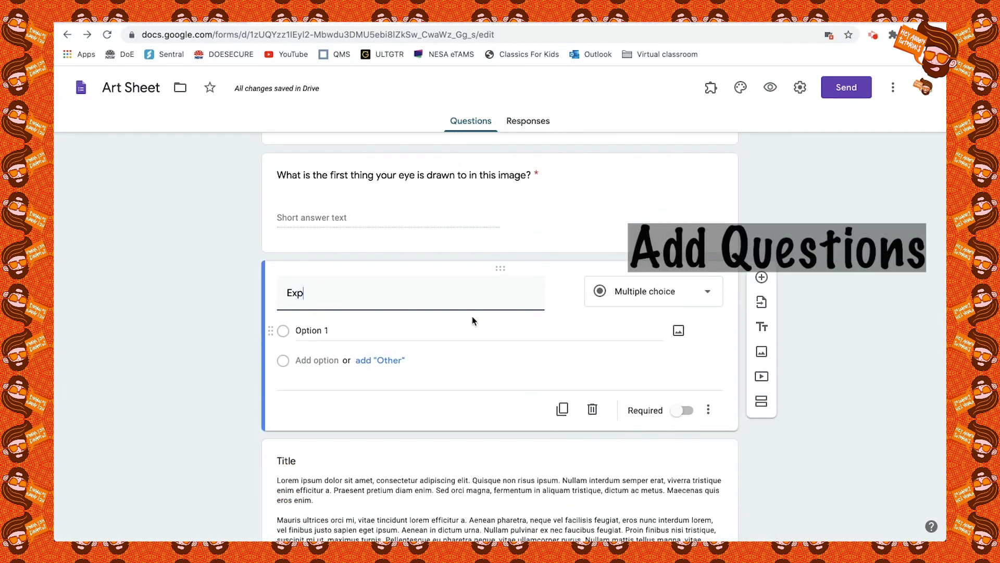
{"action": "type", "text": "lain the use of Textu"}
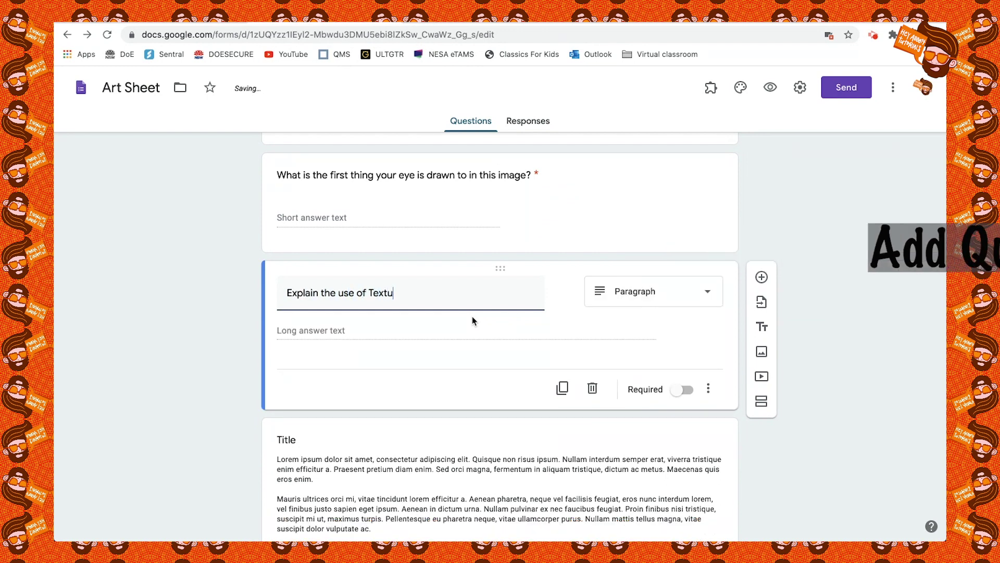
{"action": "type", "text": "re in this image?"}
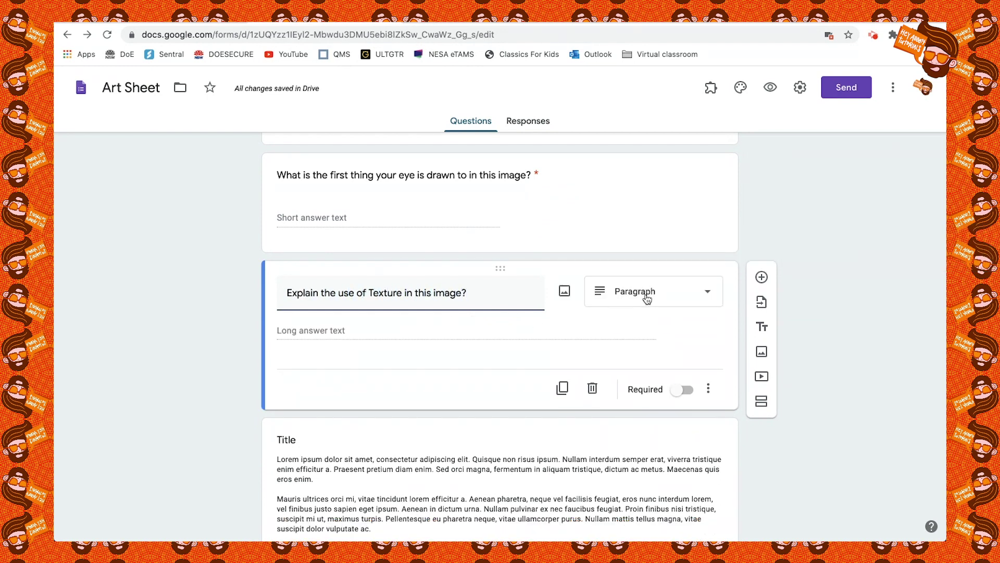
{"action": "left_click", "coordinate": [646, 295]}
{"action": "left_click", "coordinate": [625, 196]}
{"action": "left_click", "coordinate": [687, 390]}
{"action": "scroll", "coordinate": [547, 323], "scroll_direction": "up", "scroll_amount": 10}
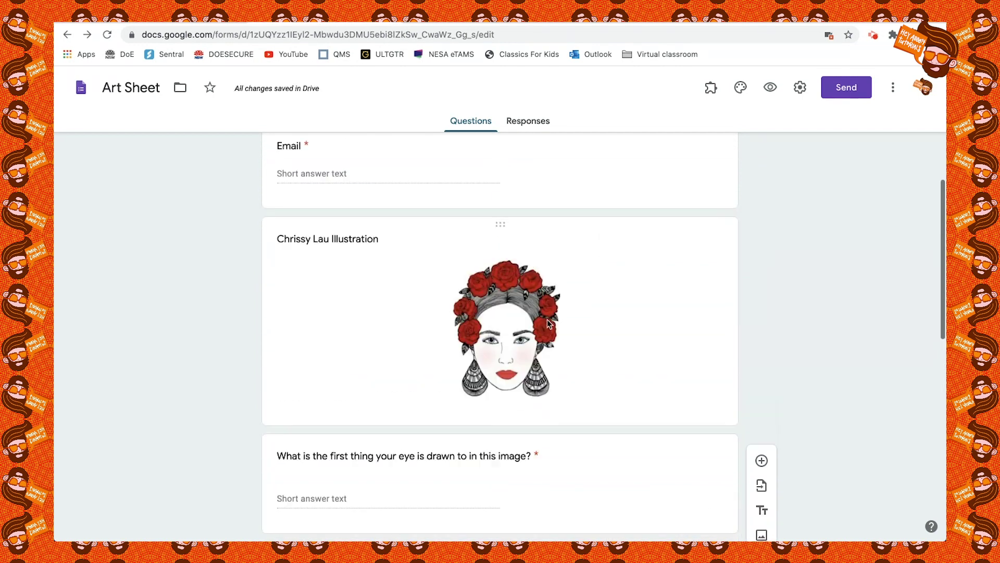
{"action": "scroll", "coordinate": [548, 319], "scroll_direction": "down", "scroll_amount": 5}
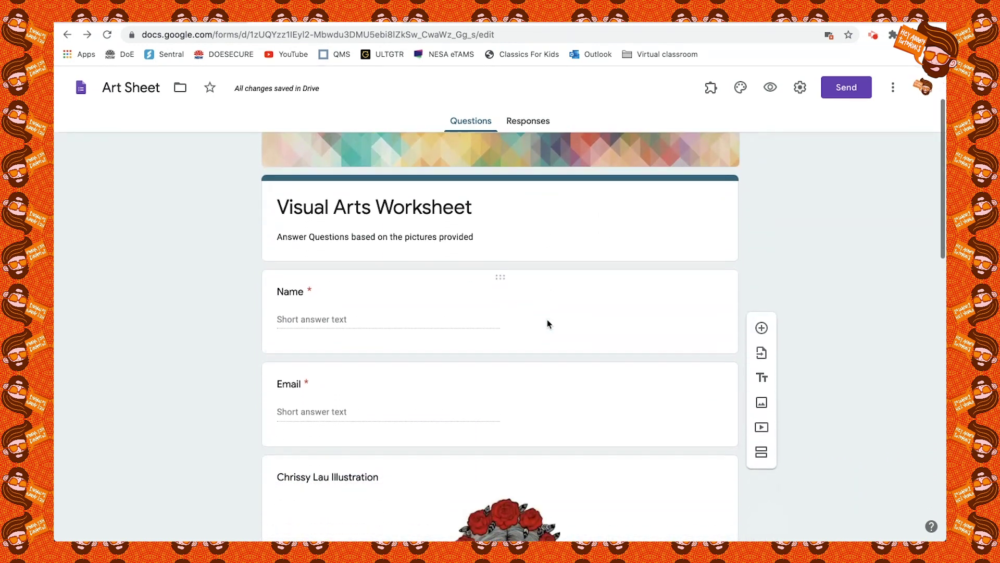
{"action": "scroll", "coordinate": [548, 321], "scroll_direction": "down", "scroll_amount": 4}
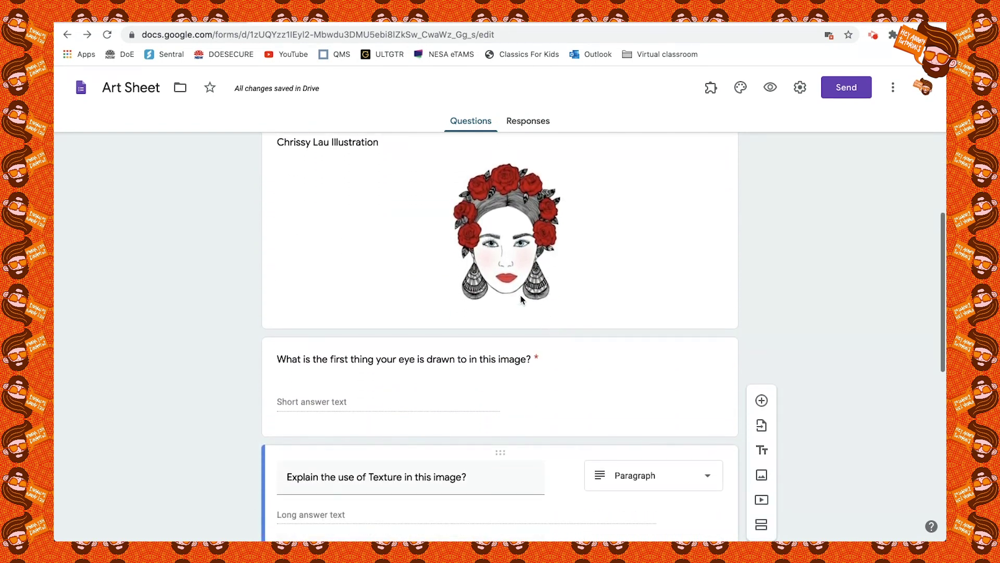
{"action": "scroll", "coordinate": [508, 255], "scroll_direction": "up", "scroll_amount": 9}
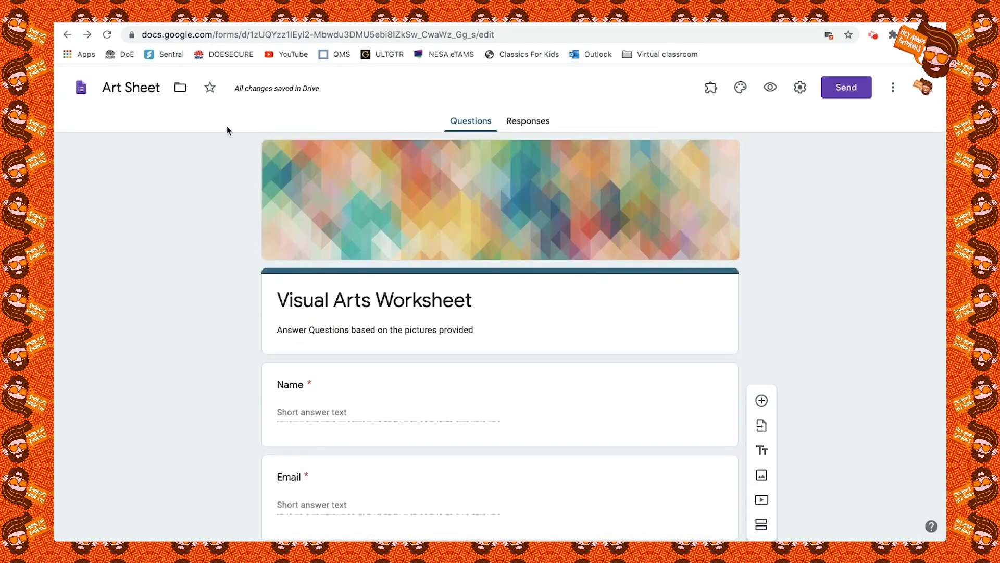